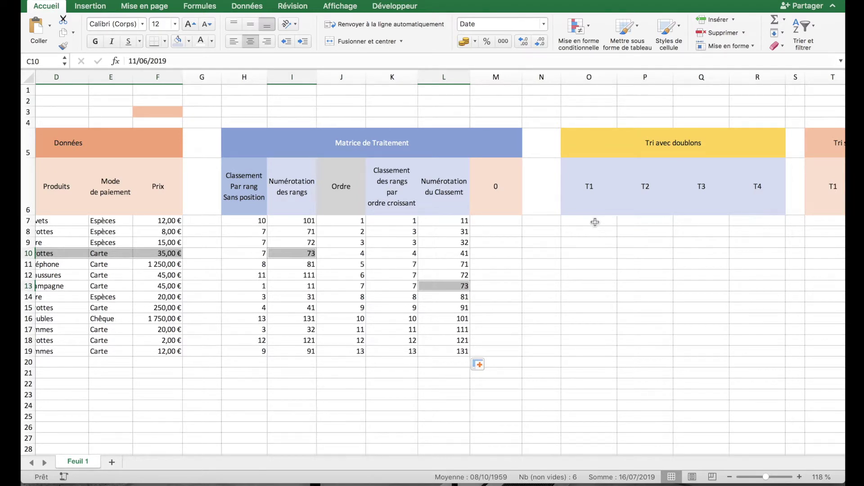
- Replace the J7 reference in K7's PETITE.VALEUR formula with LIGNE(I1), giving =PETITE.VALEUR($H$7:$H$19;LIGNE(I1))
scroll(447, 327, left, 2)
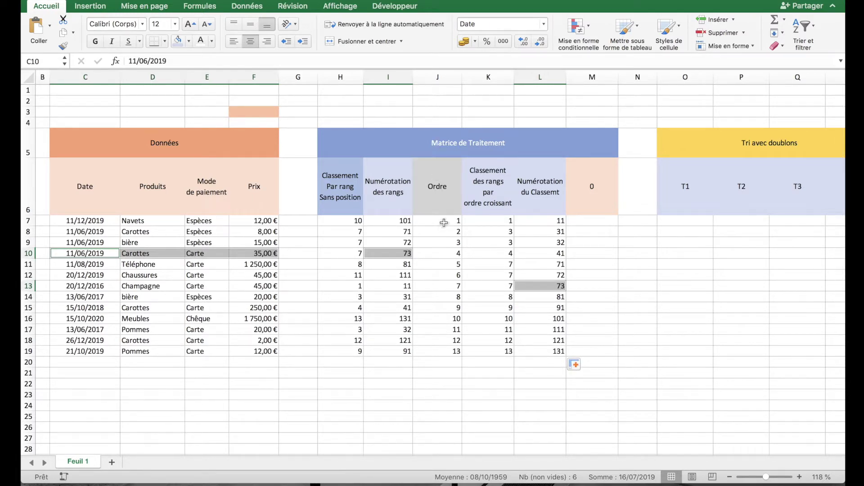
click(444, 222)
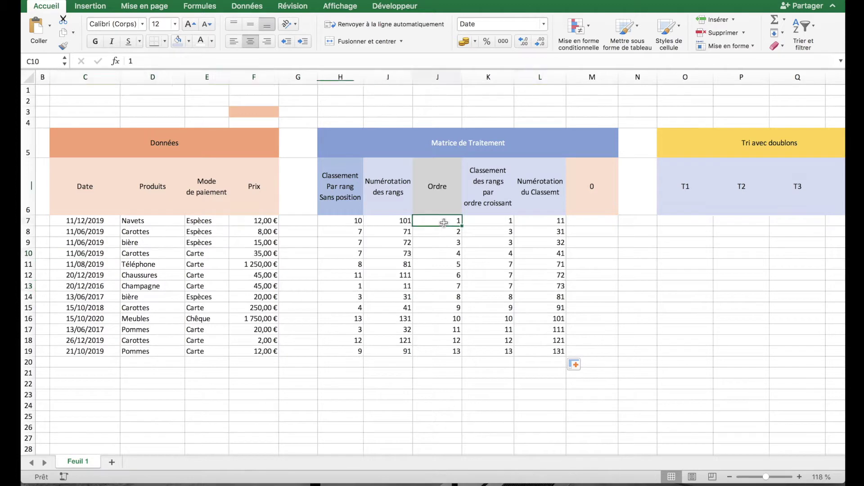
click(497, 222)
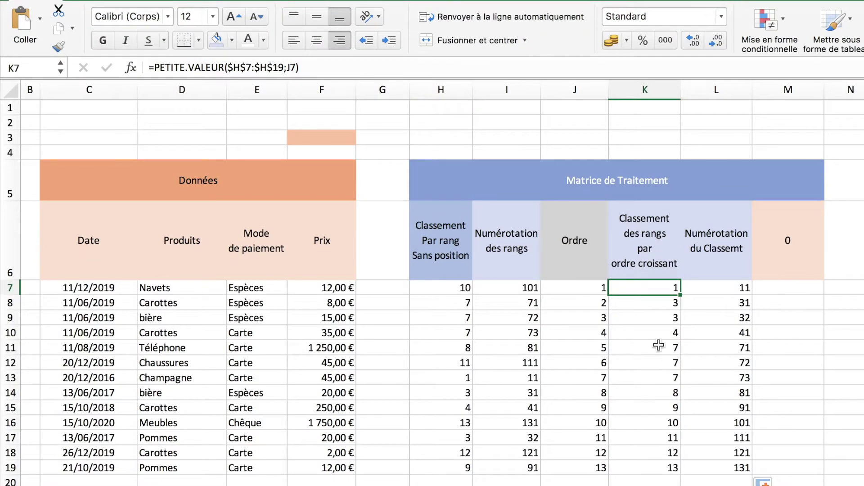
click(497, 264)
click(601, 66)
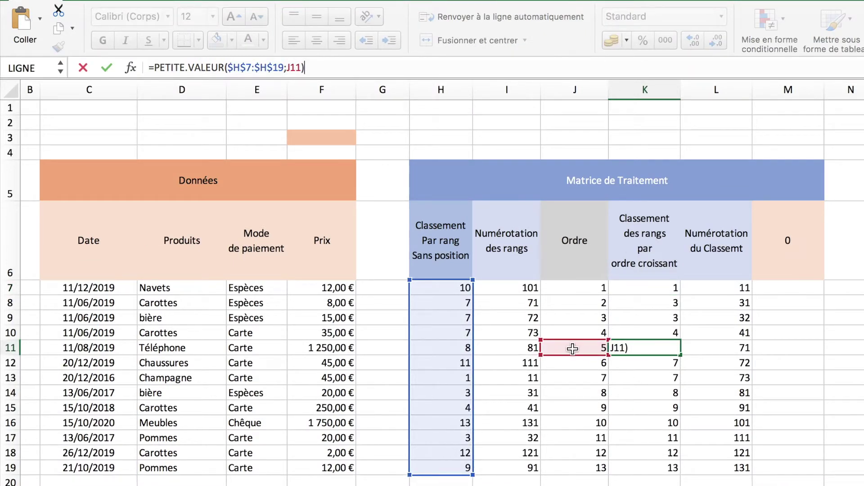
click(658, 290)
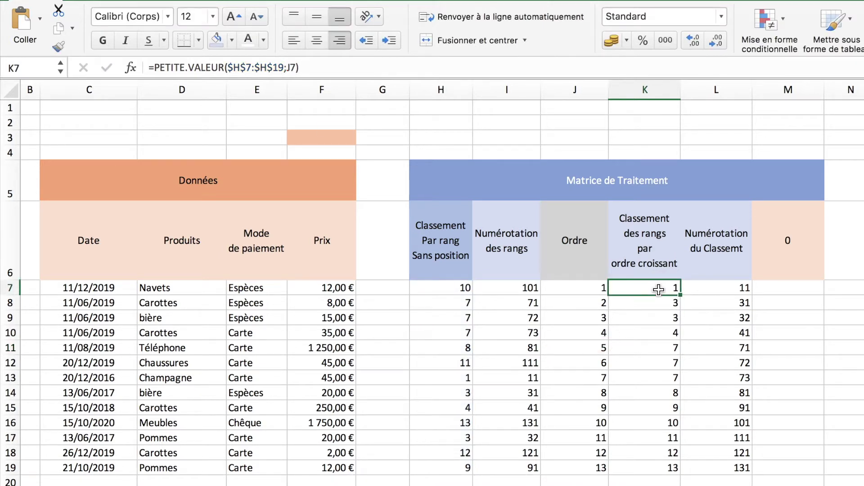
click(298, 68)
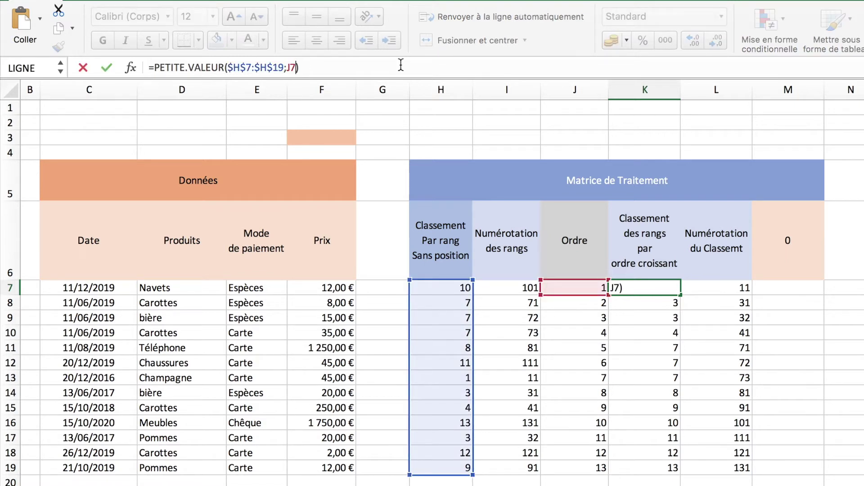
key(BackSpace)
key(BackSpace)
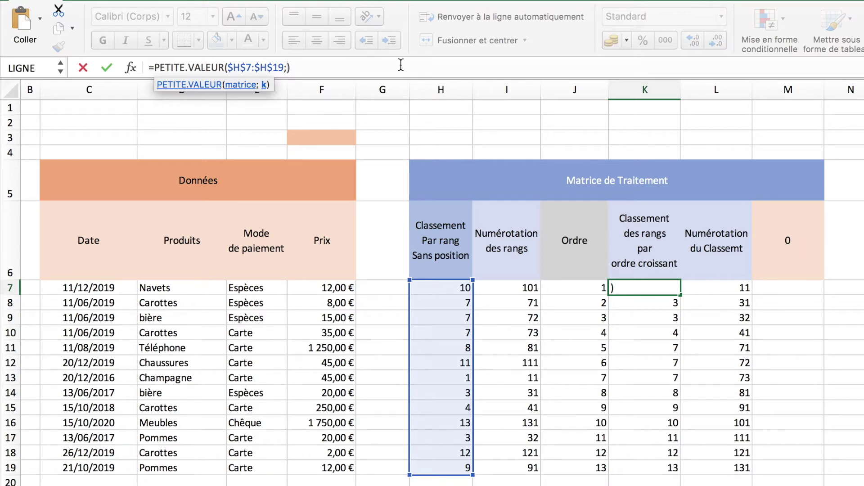
text(LIGN)
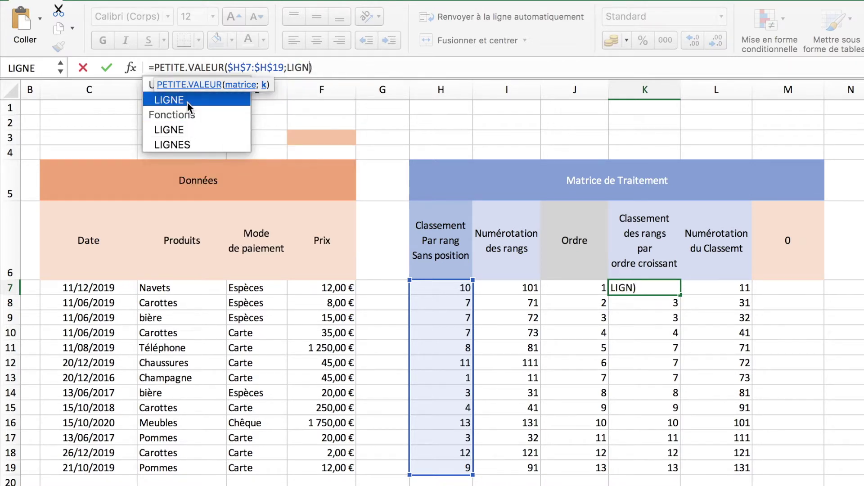
double_click(187, 100)
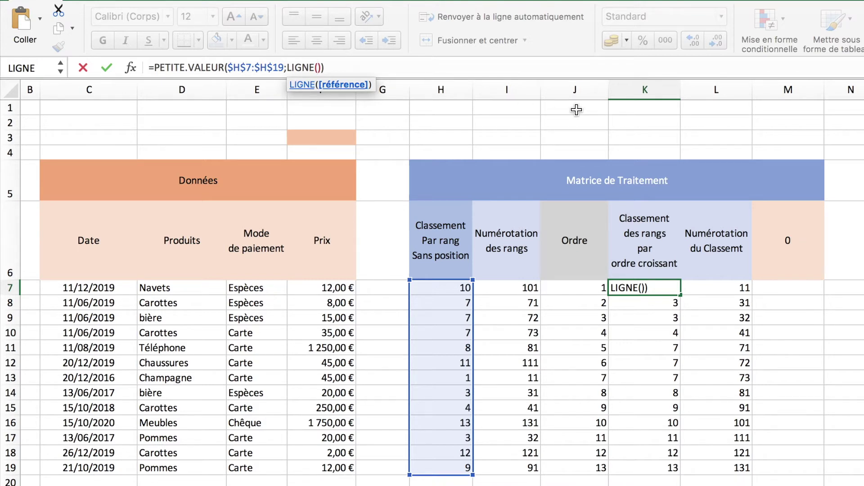
click(512, 108)
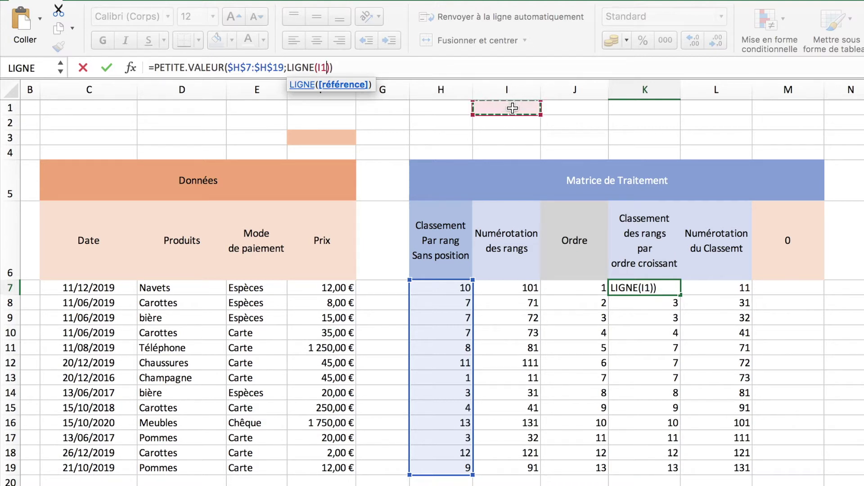
key(Return)
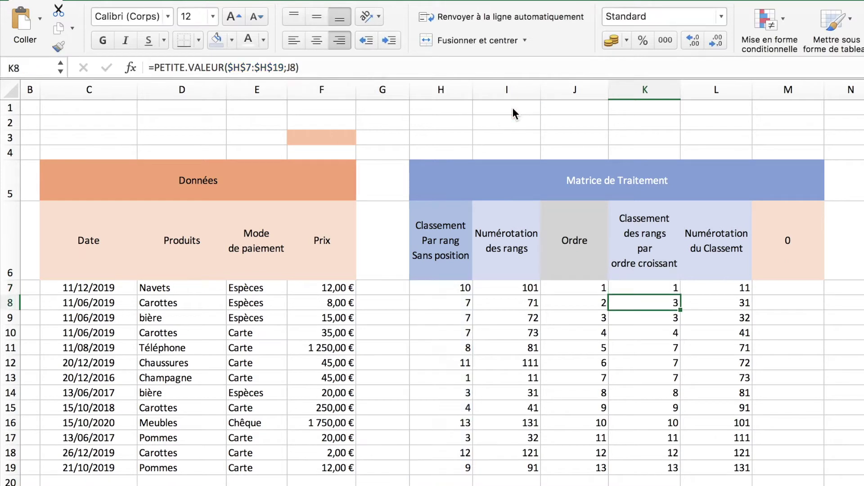
- Fill the K7 formula down to K19 and check the copied formula in K15
key(Up)
drag(680, 295, 679, 470)
click(660, 409)
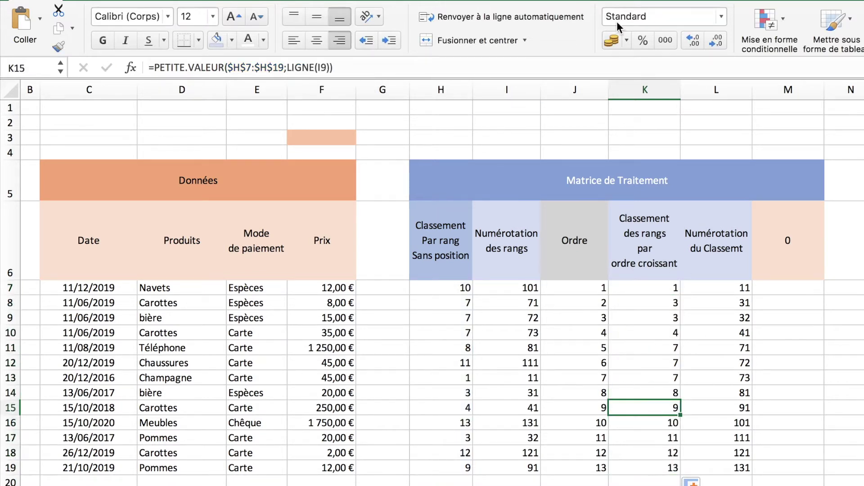
click(592, 70)
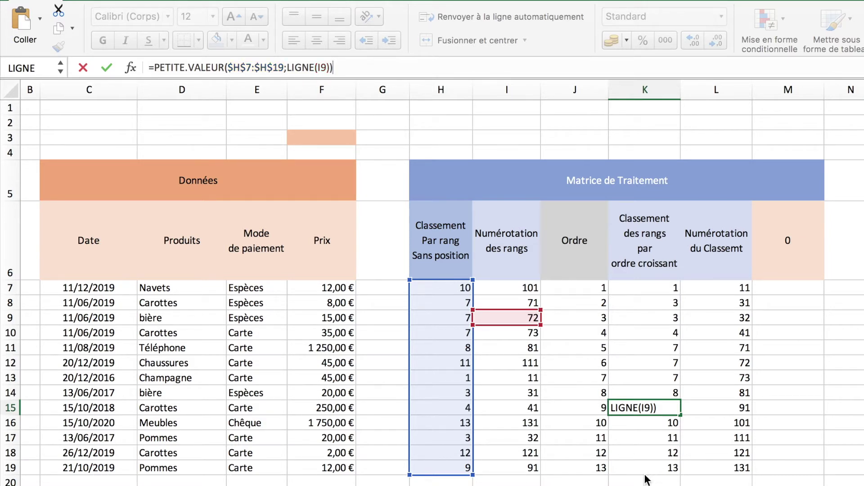
key(Return)
- Delete the entire Ordre column J from the Matrice de Traitement table
click(580, 89)
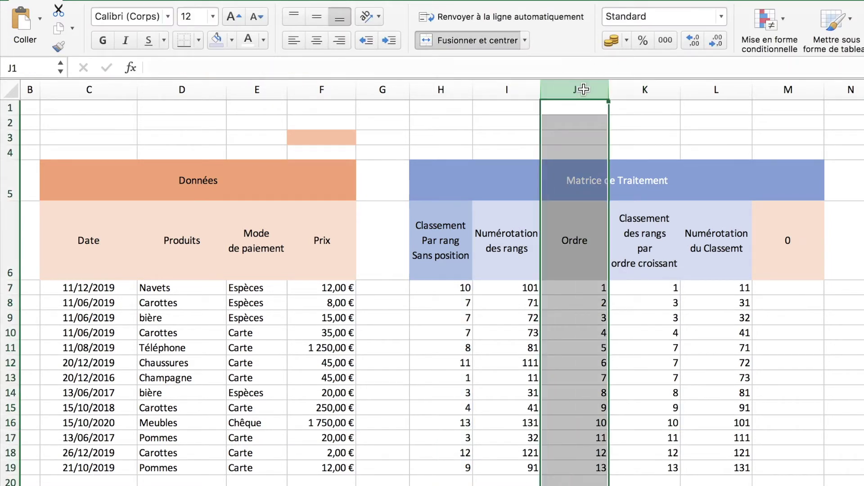
right_click(583, 88)
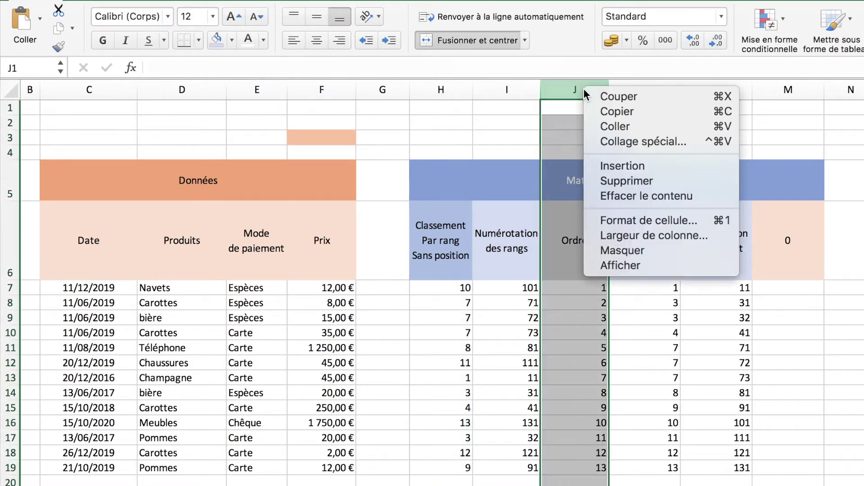
click(621, 181)
click(646, 291)
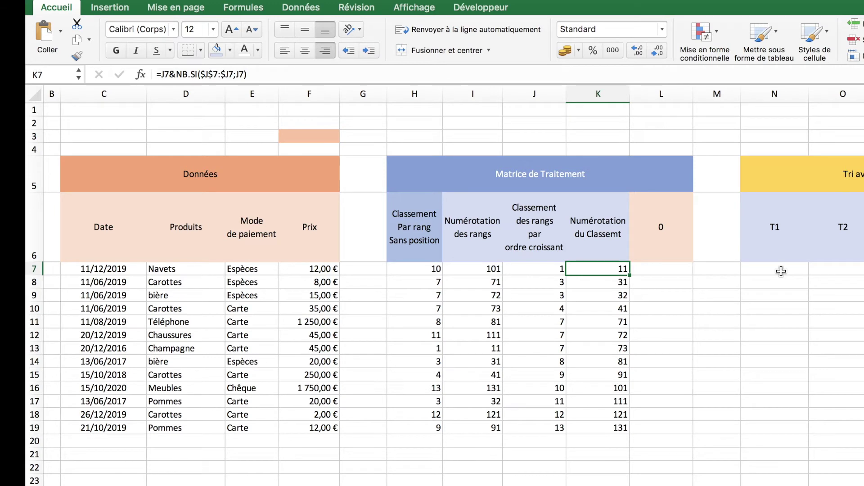
- Begin an INDEX formula in N7 under T1, with the absolute Date range $C$7:$C$19 as its matrix
click(781, 271)
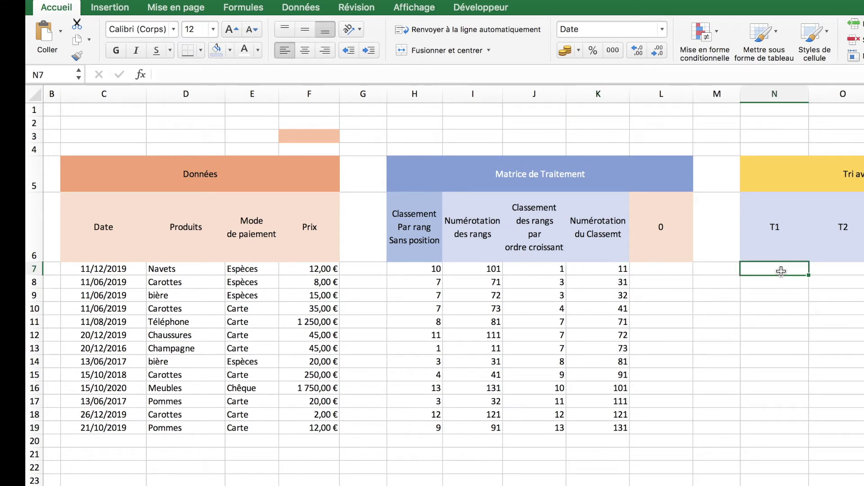
click(618, 270)
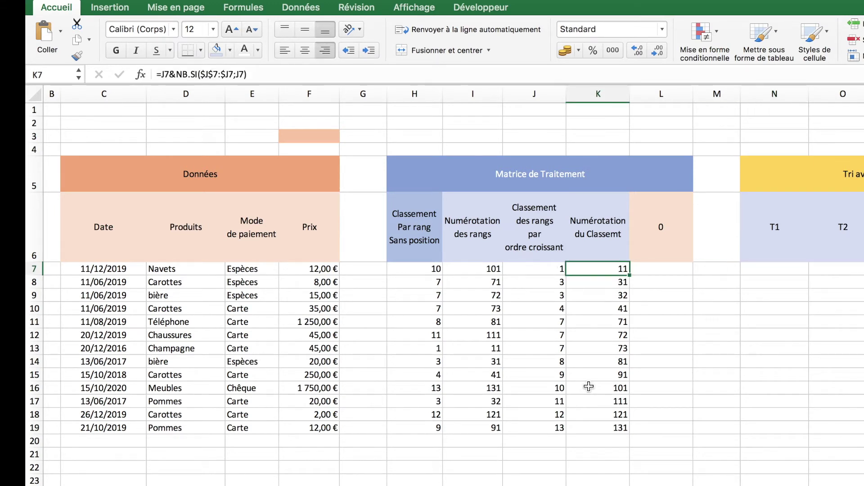
click(479, 349)
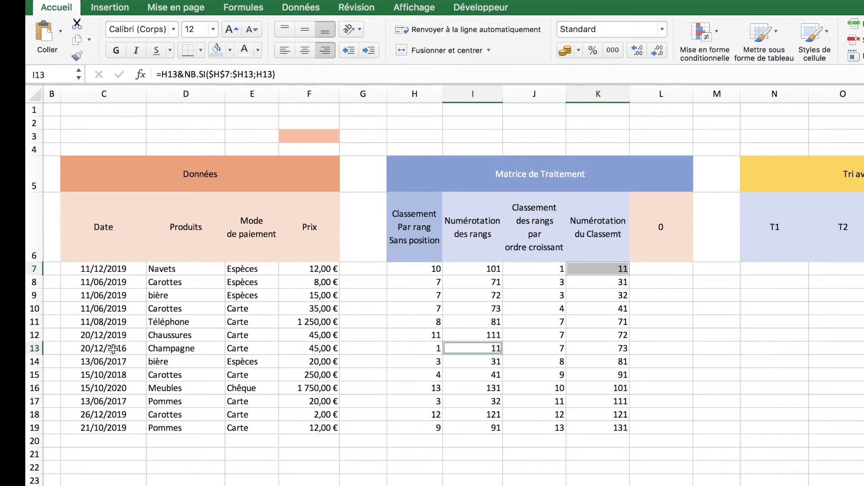
click(783, 269)
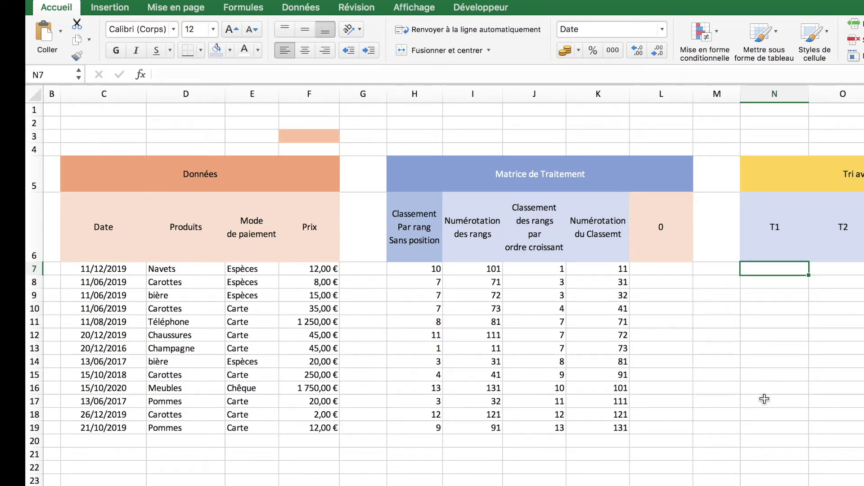
text(=inde)
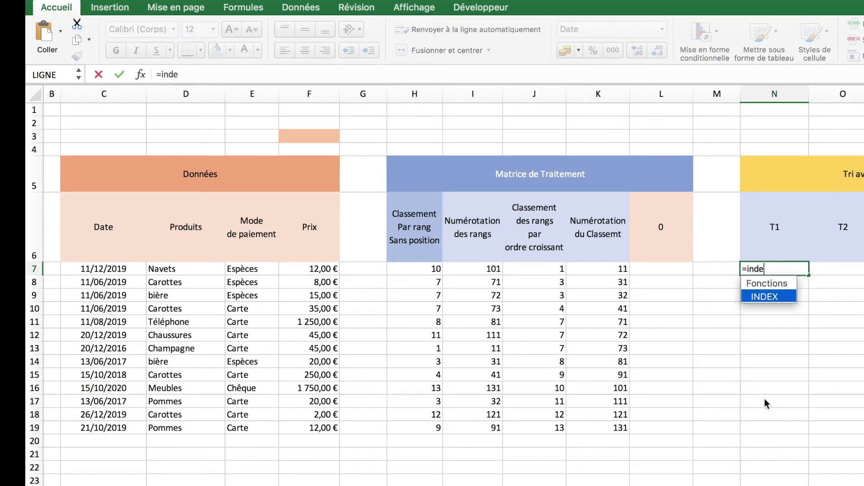
double_click(775, 296)
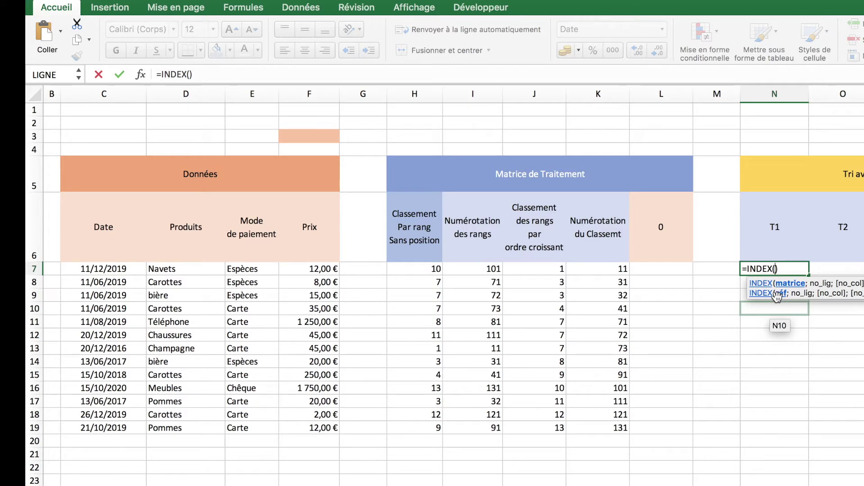
click(119, 268)
drag(118, 269, 116, 428)
key(F4)
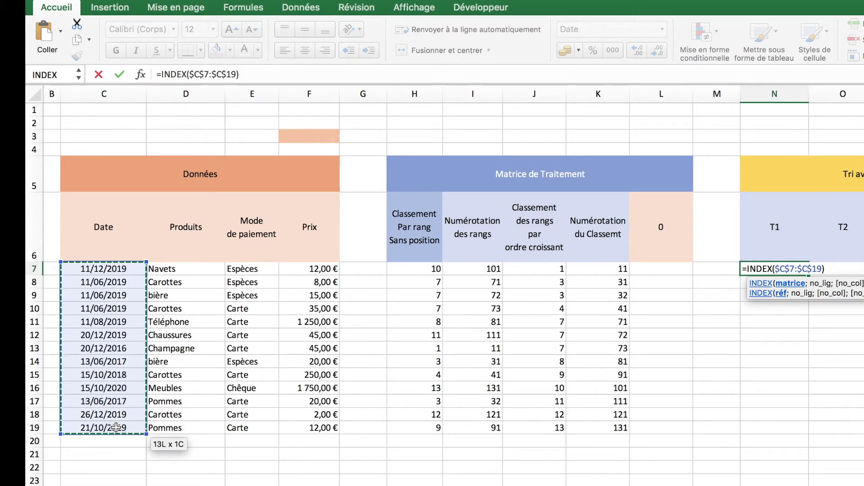
text(;)
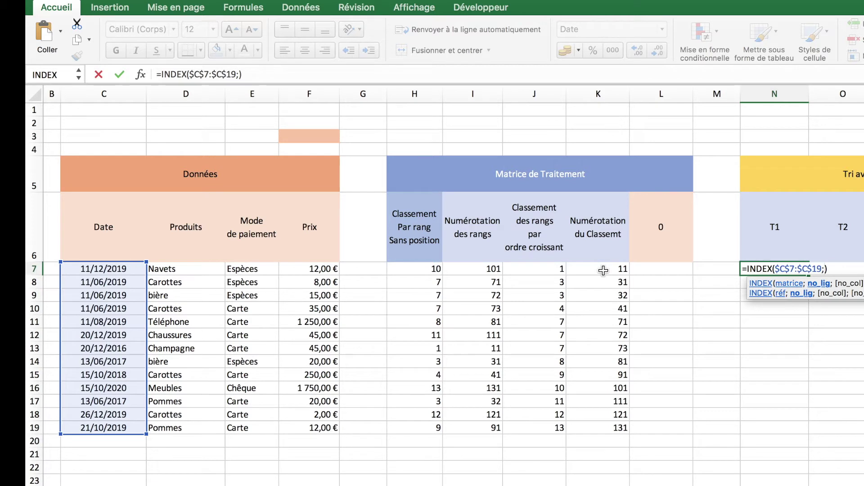
- Complete the N7 formula with EQUIV(K7;$I$7:$I$19;0) as the row number of INDEX
text(EQUI)
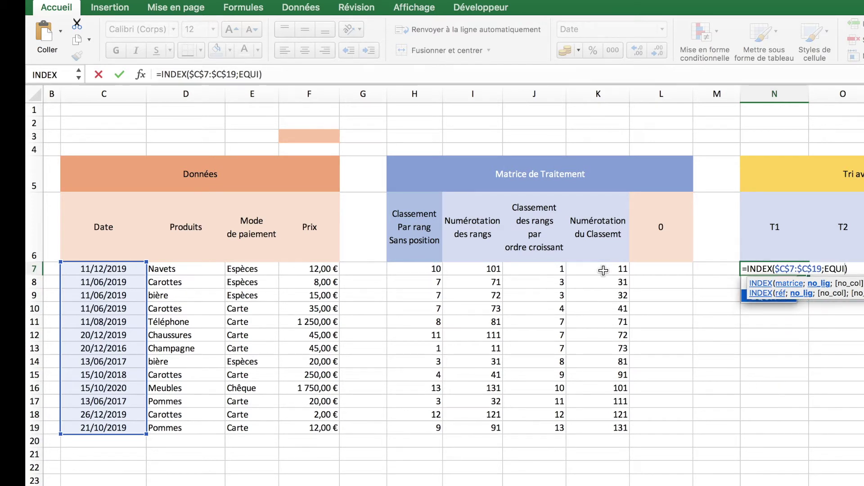
double_click(745, 298)
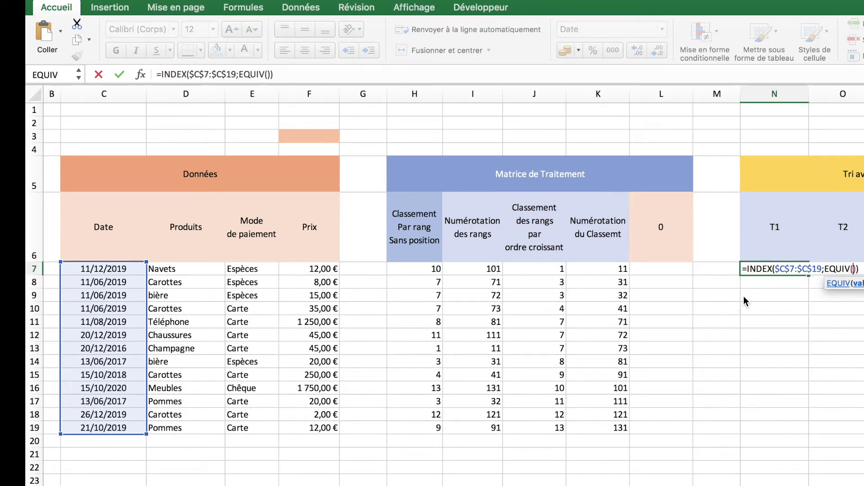
click(606, 271)
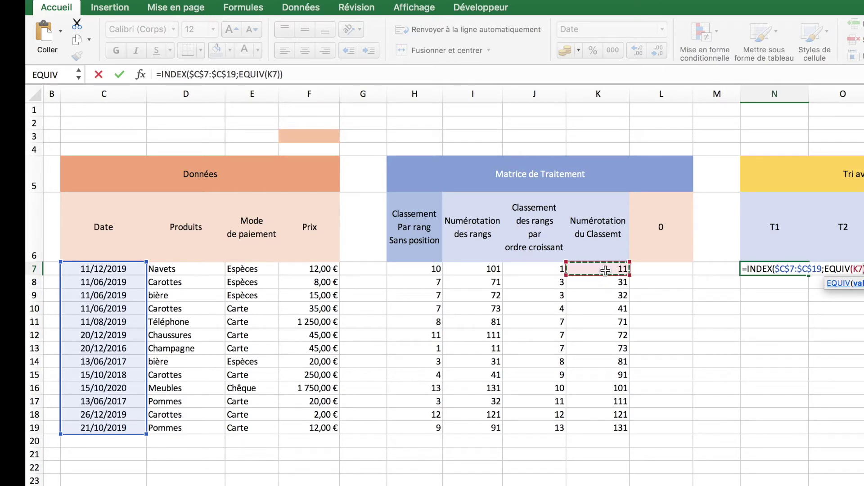
text(;)
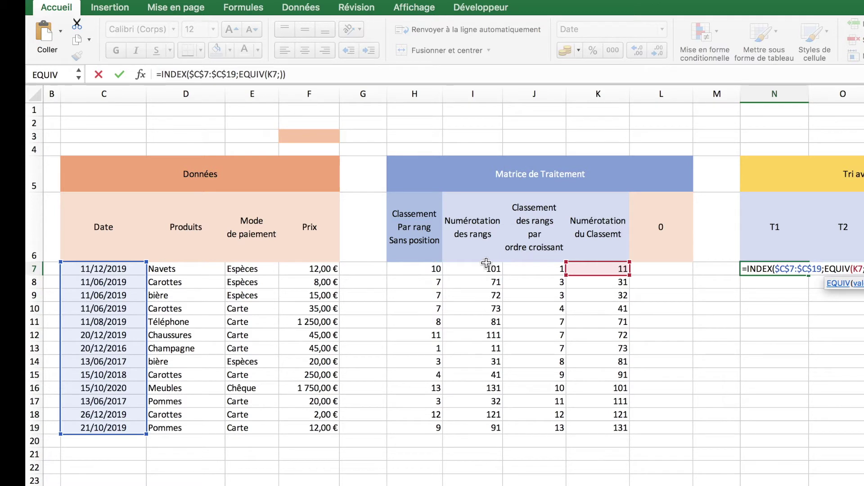
drag(485, 269, 480, 434)
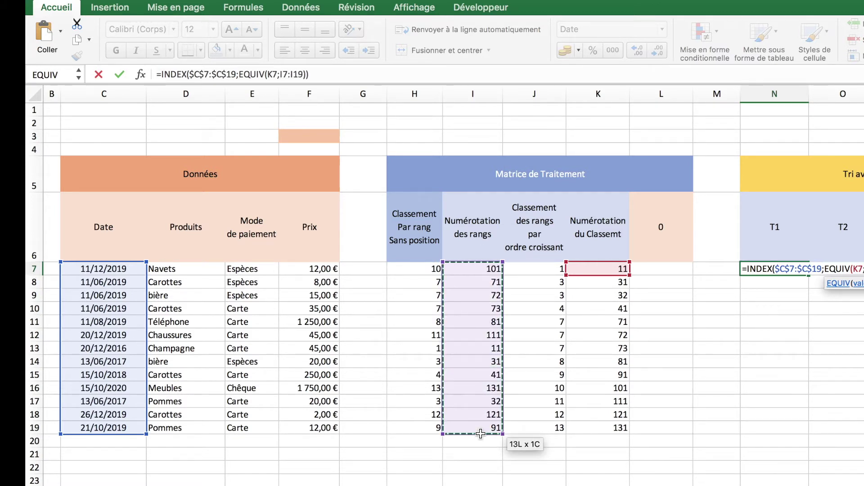
key(super+t)
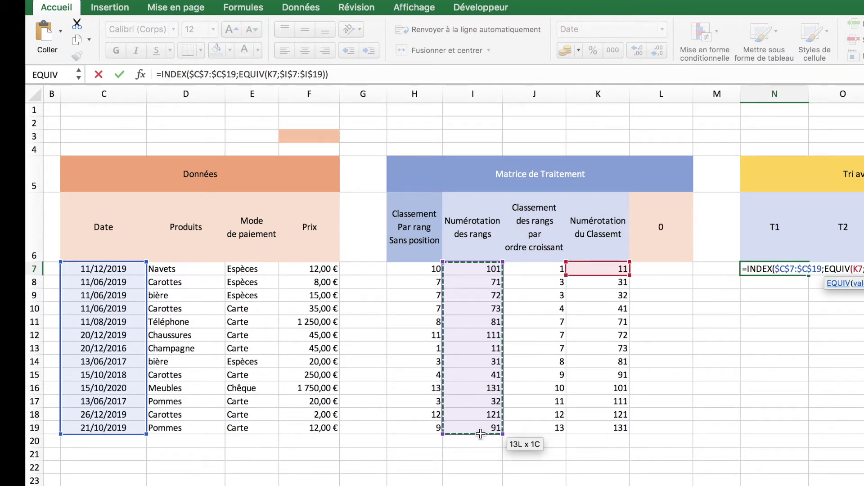
text(;)
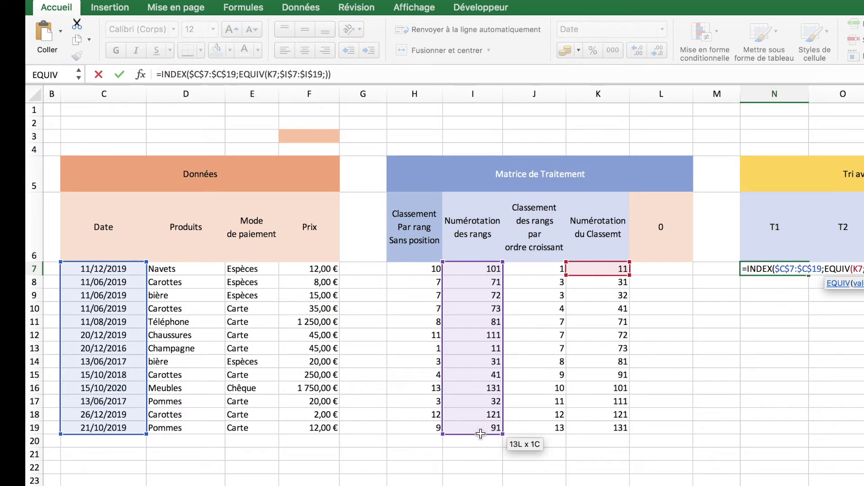
text(0)
key(Return)
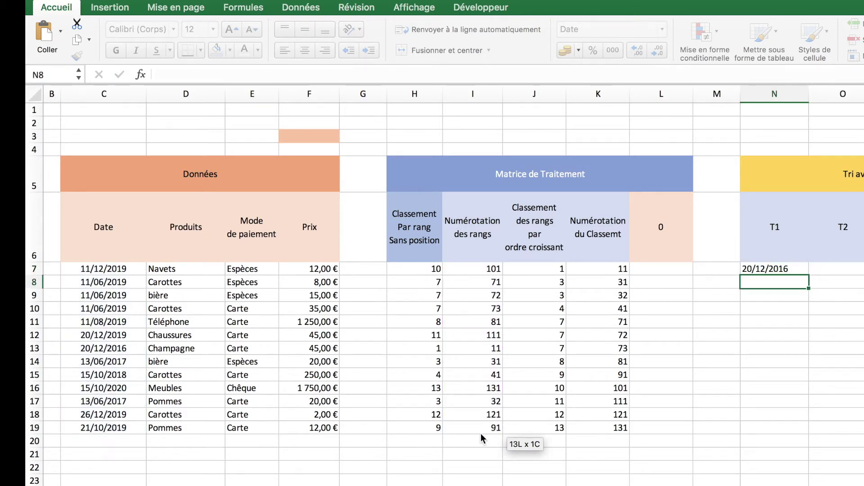
- Fill the T1 formula from N7 down to N19 and select cell O7 under T2
click(770, 269)
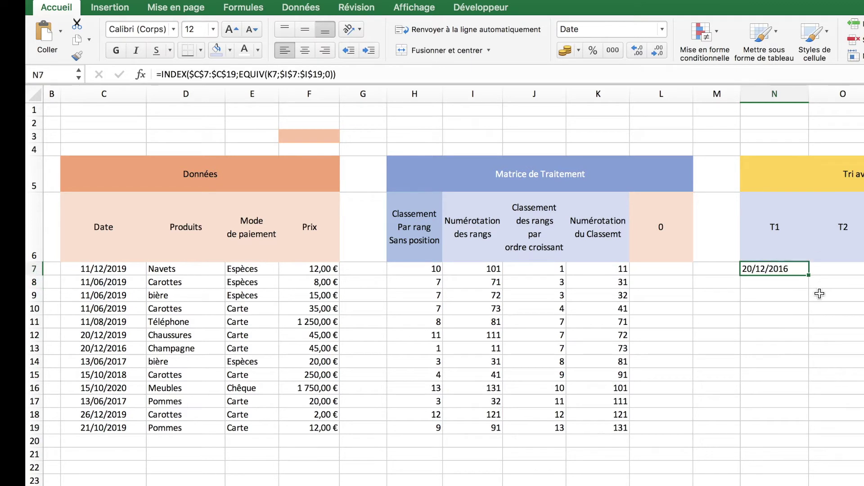
drag(810, 276, 788, 434)
click(782, 271)
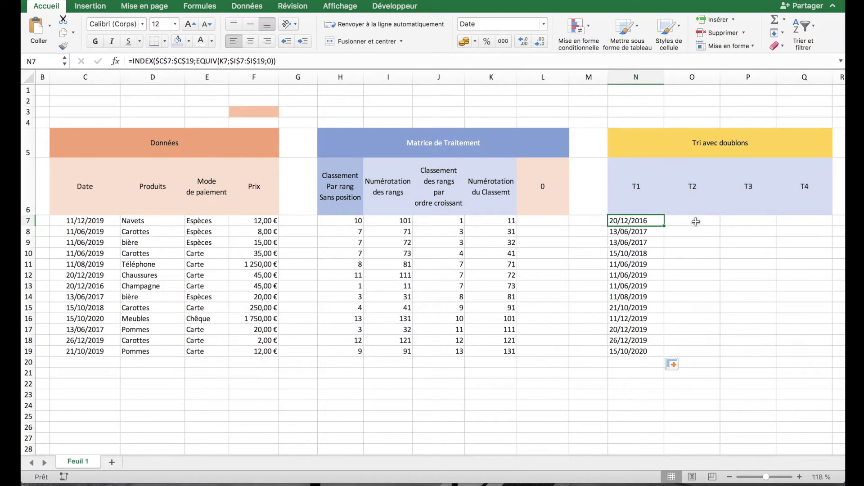
click(697, 221)
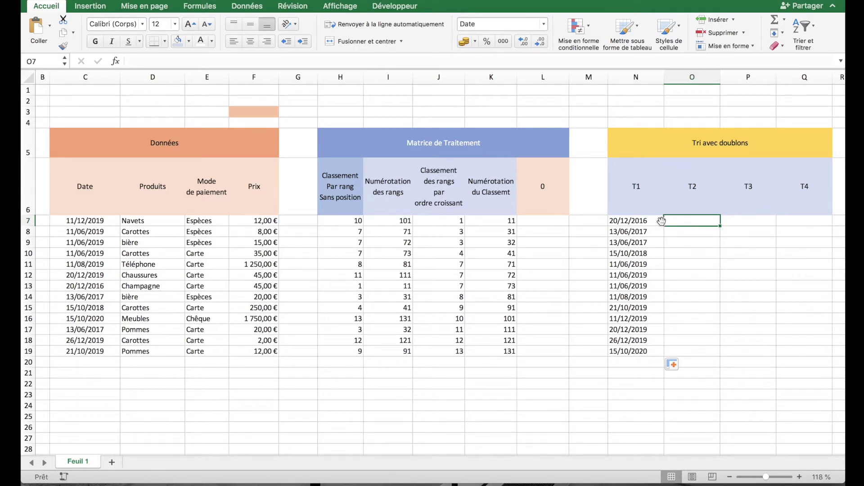
- Copy the INDEX/EQUIV formula text from N7 and paste it unchanged into O7 under T2
click(626, 223)
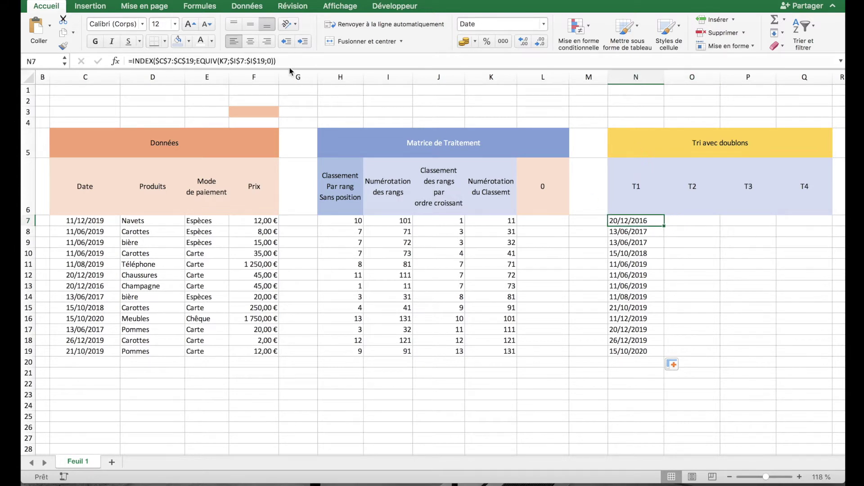
drag(288, 61, 87, 65)
key(super+c)
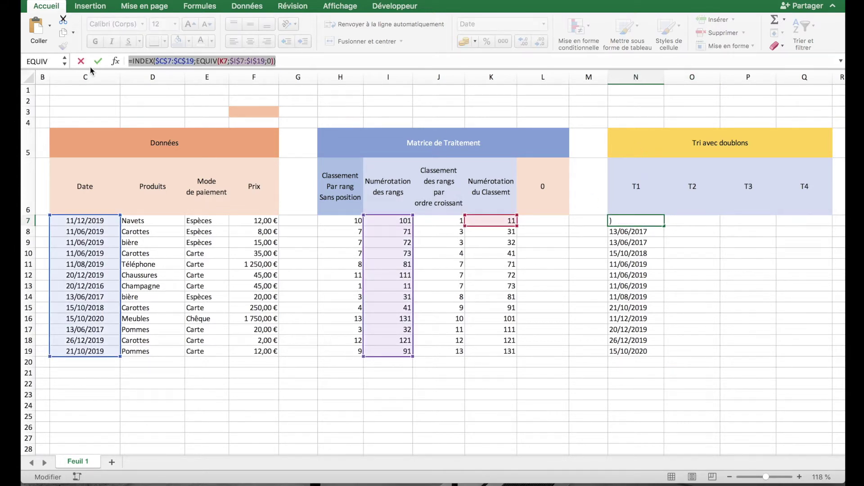
key(Escape)
click(691, 220)
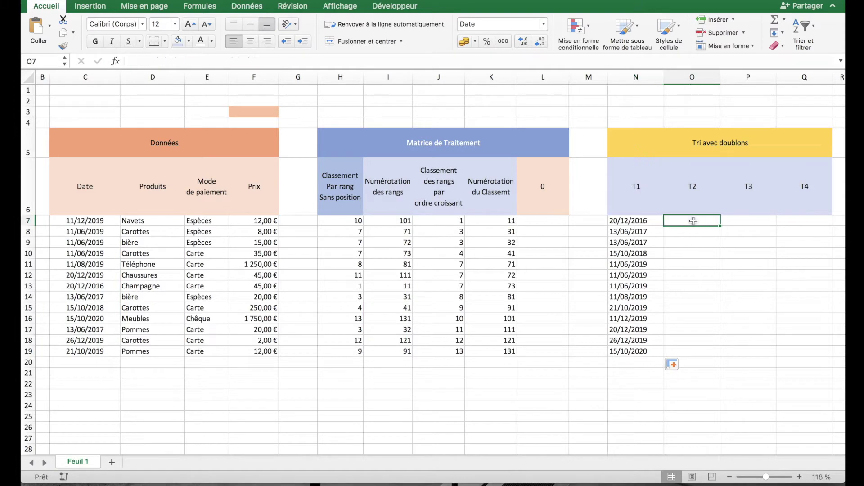
click(424, 62)
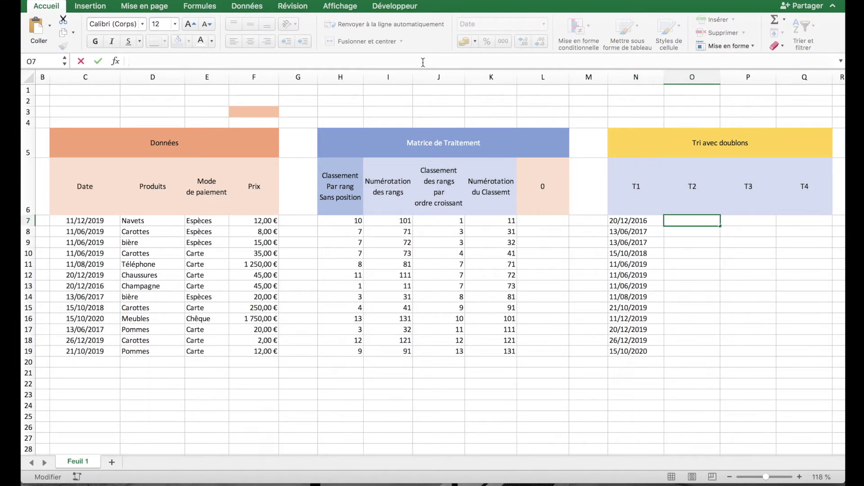
key(super+v)
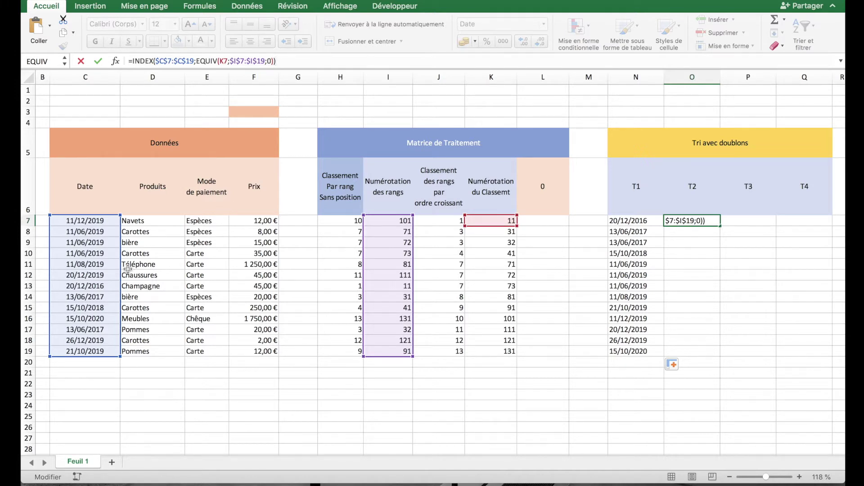
- Shift the INDEX matrix in O7 to the Mode de paiement range $E$7:$E$19 and fill the formula down to O19
drag(120, 265, 195, 266)
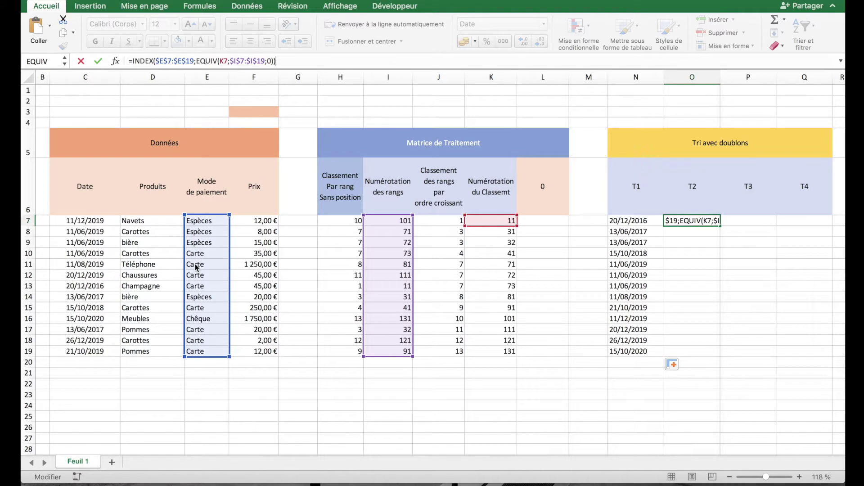
key(Return)
key(Up)
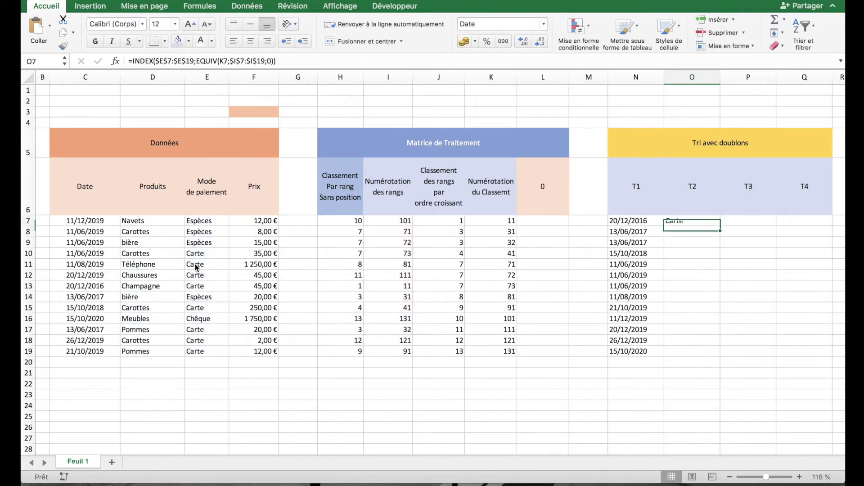
double_click(720, 226)
click(675, 384)
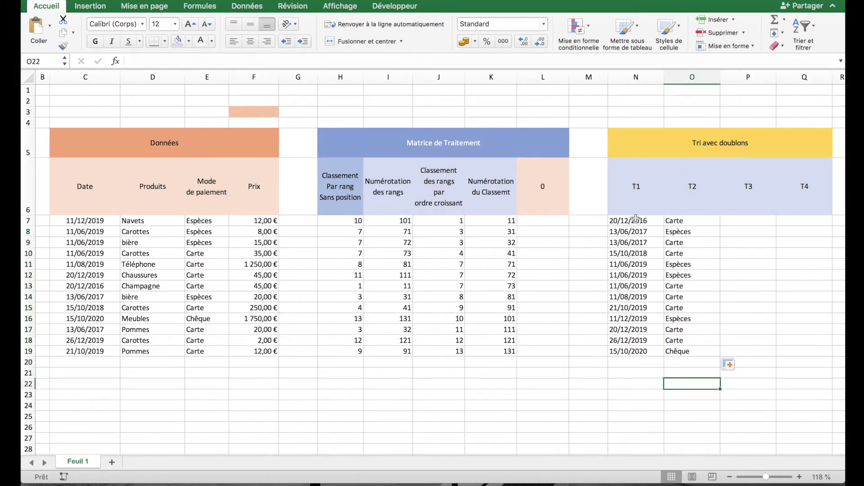
- Fill the T1 header cell N6 with the darker blue used for the Classement Par rang header
click(639, 184)
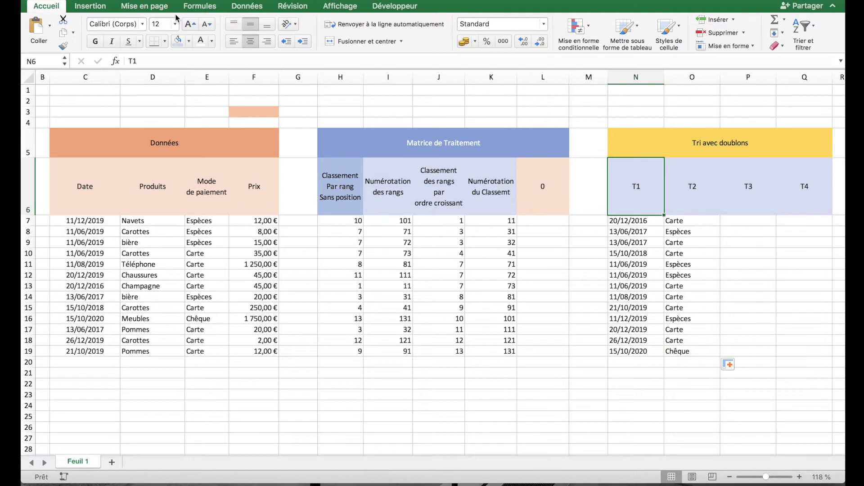
click(190, 41)
click(222, 124)
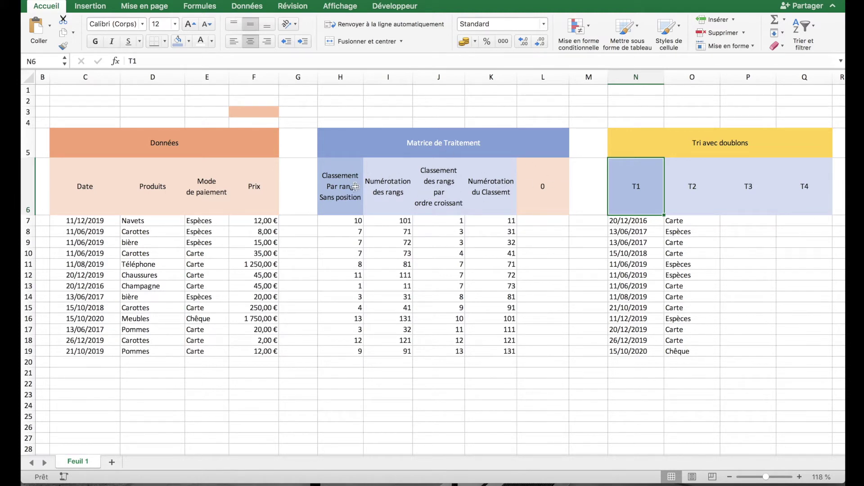
- Examine the ranges referenced by the NB.SI formula in H7 and the INDEX formula in N7
click(347, 221)
click(351, 64)
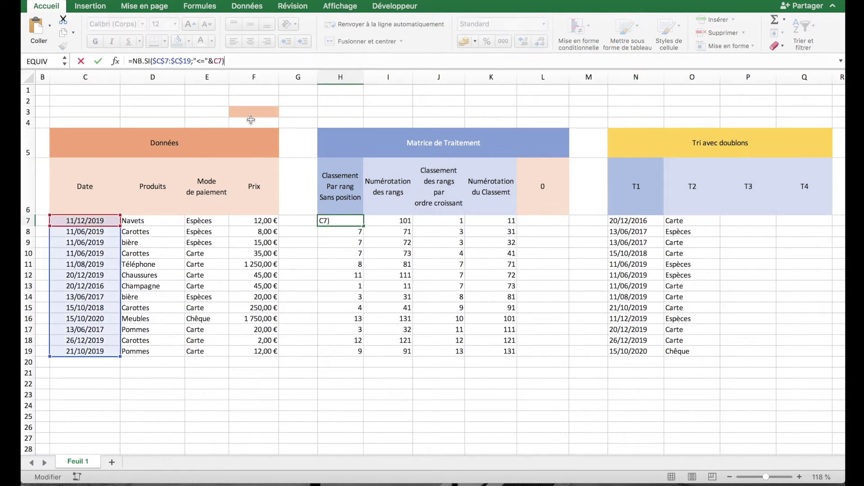
key(Return)
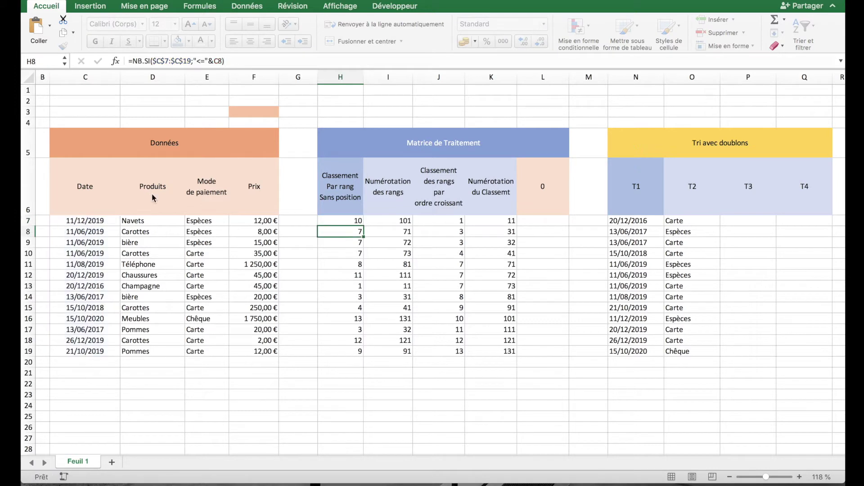
click(636, 221)
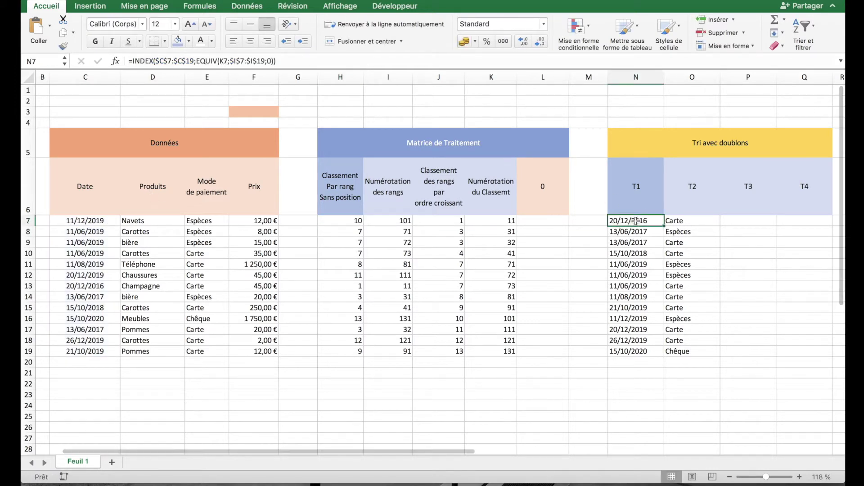
click(394, 62)
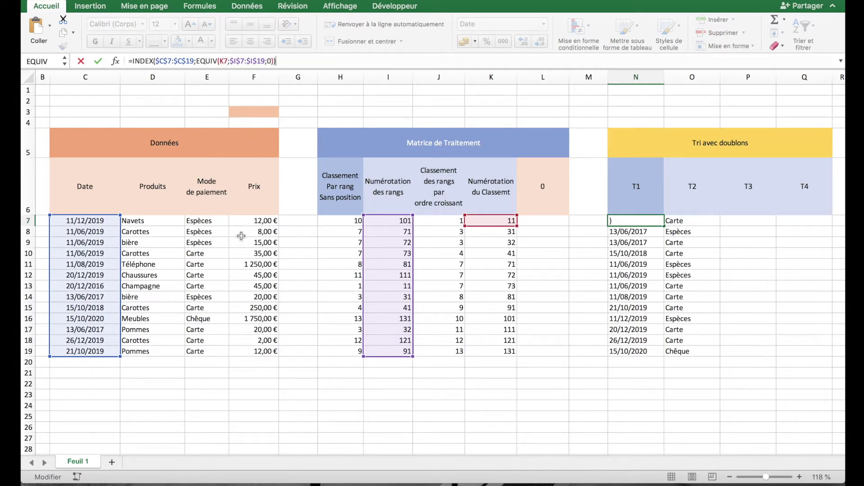
key(Return)
key(Up)
key(Right)
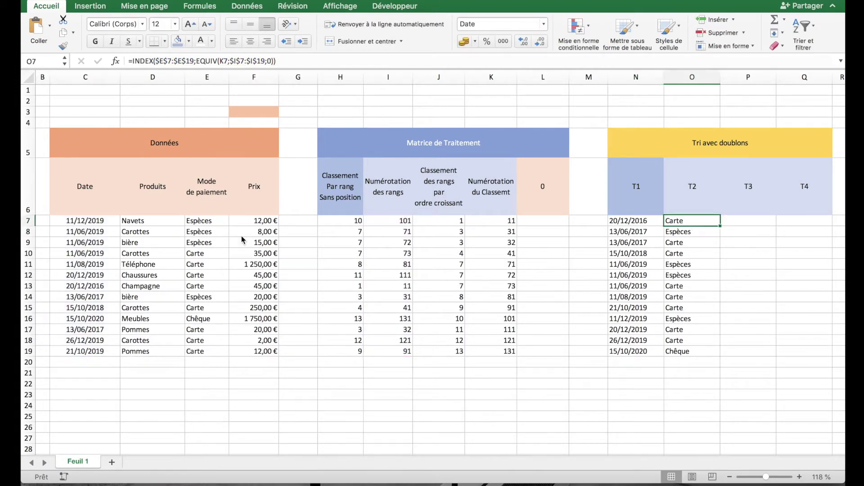
key(Right)
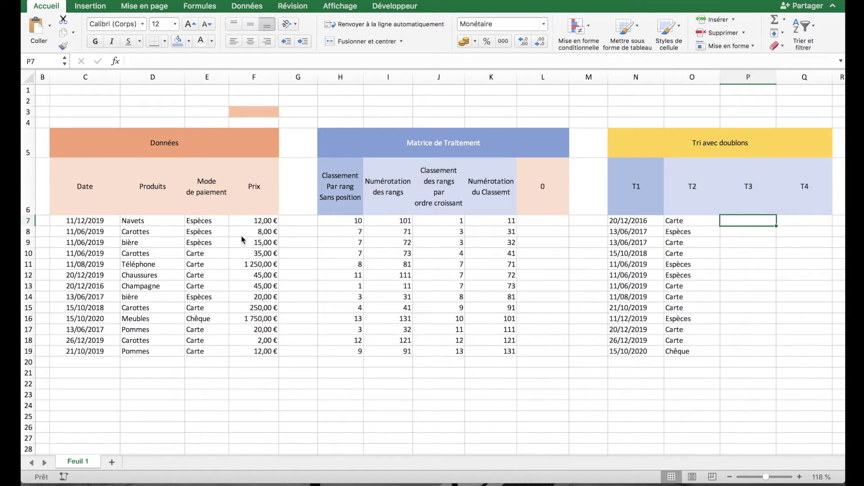
- Copy the INDEX/EQUIV formula text from O7 and paste it into P7 under T3
click(691, 221)
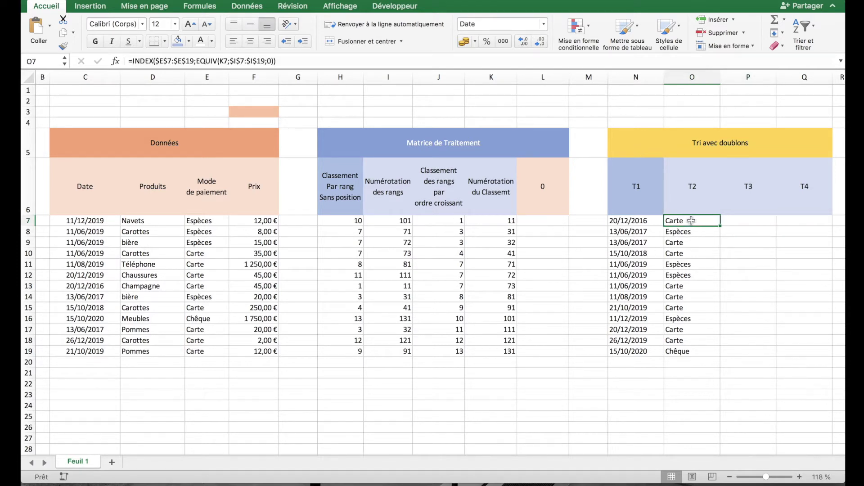
triple_click(295, 63)
key(super+c)
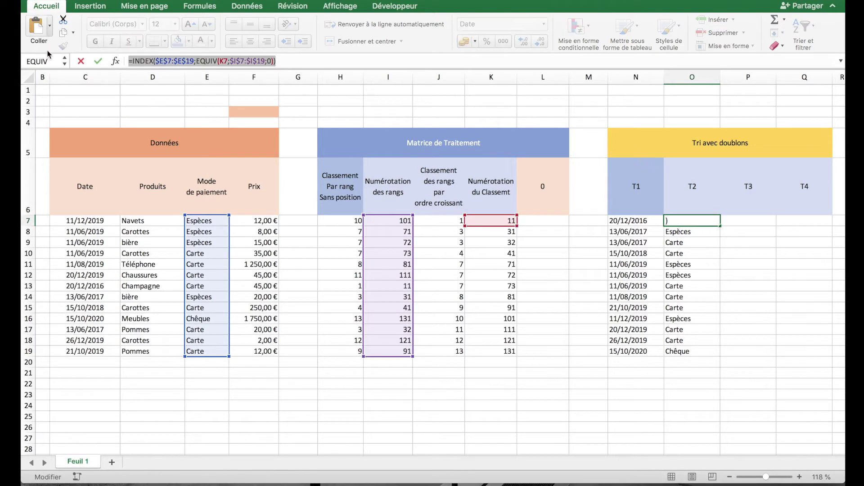
key(Escape)
click(743, 224)
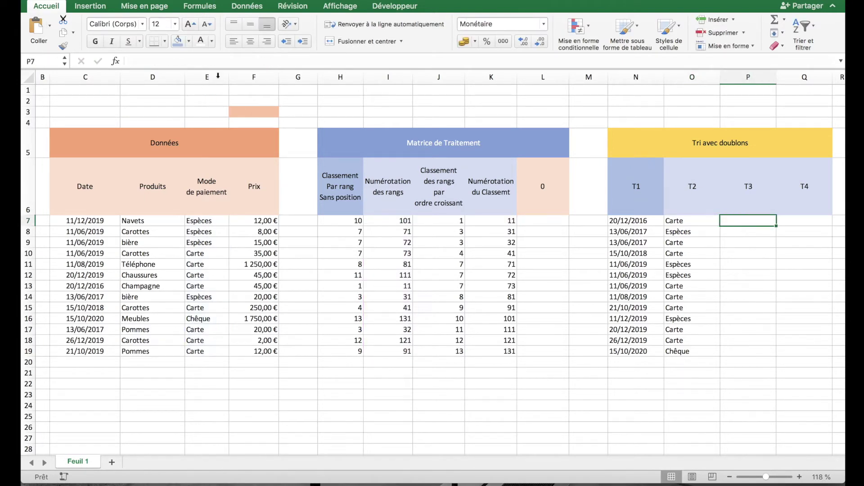
click(204, 60)
key(super+v)
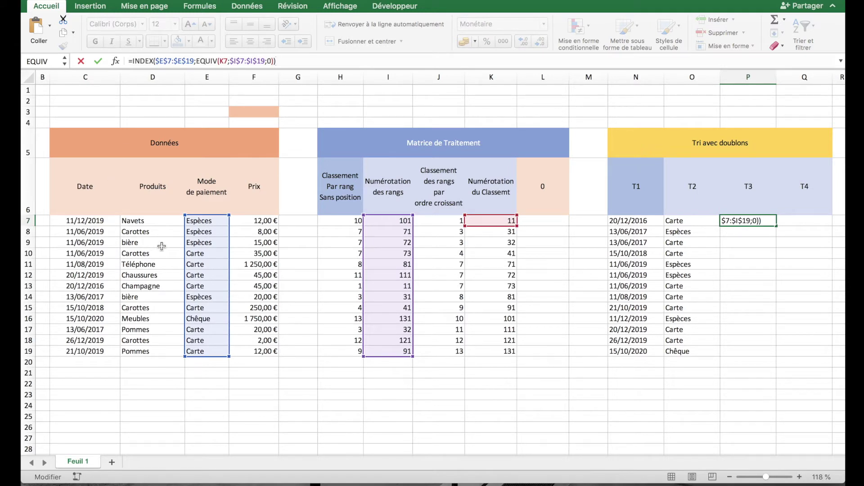
- Shift the INDEX matrix in P7 to the Prix range $F$7:$F$19 and fill the formula down to P19
drag(219, 273, 256, 272)
key(Return)
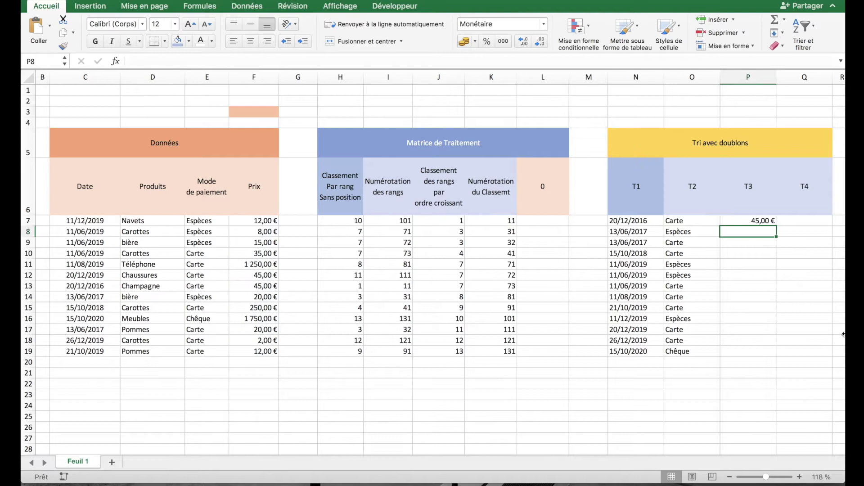
click(765, 222)
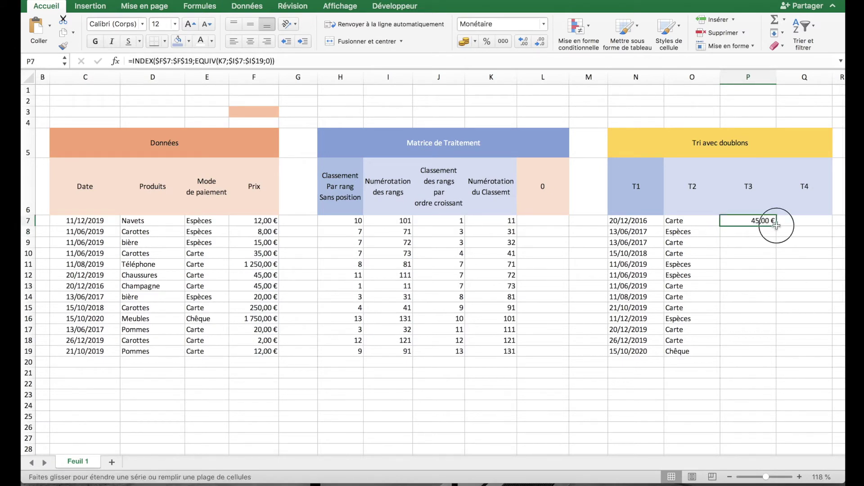
double_click(776, 225)
- Paste the copied formula into Q7 under T4 and shift its INDEX matrix to the Produits range $D$7:$D$19
click(816, 221)
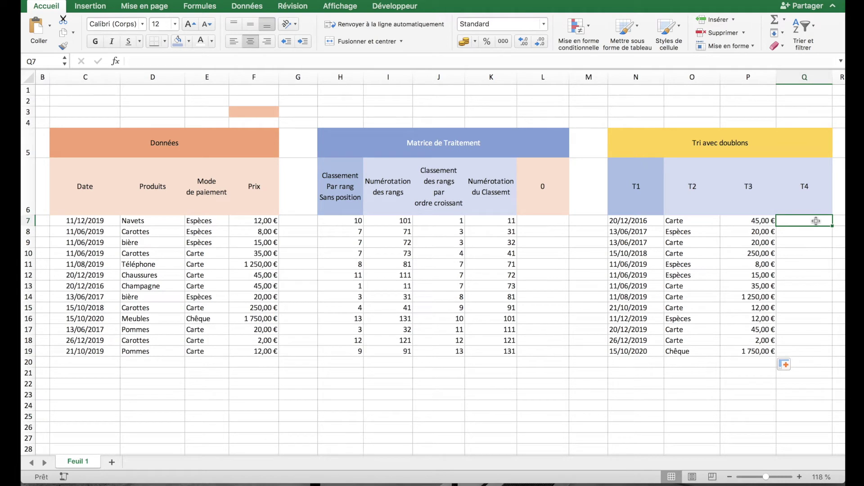
click(334, 61)
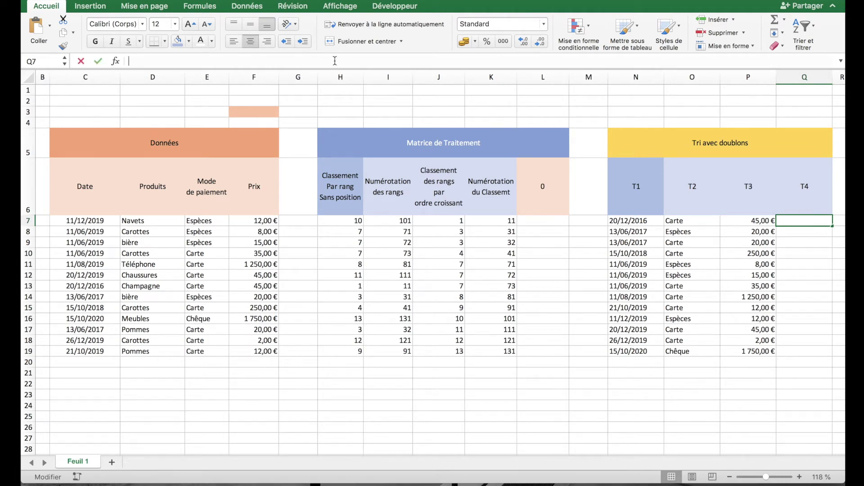
key(super+v)
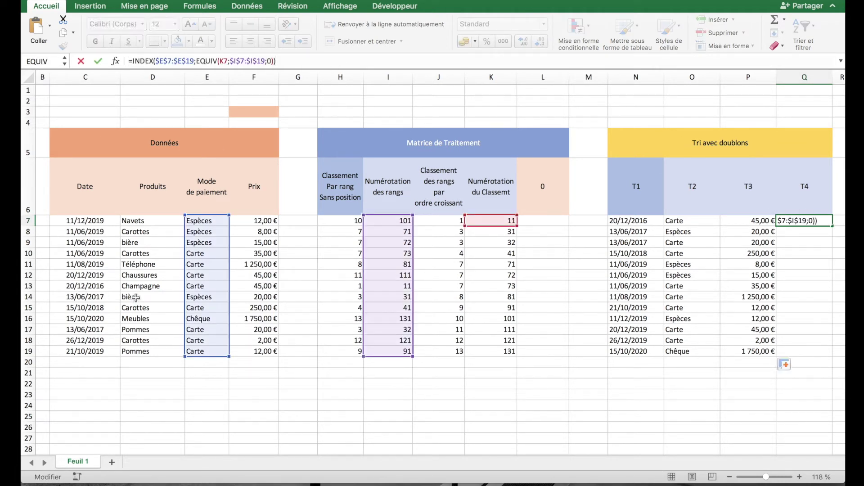
drag(185, 274, 162, 275)
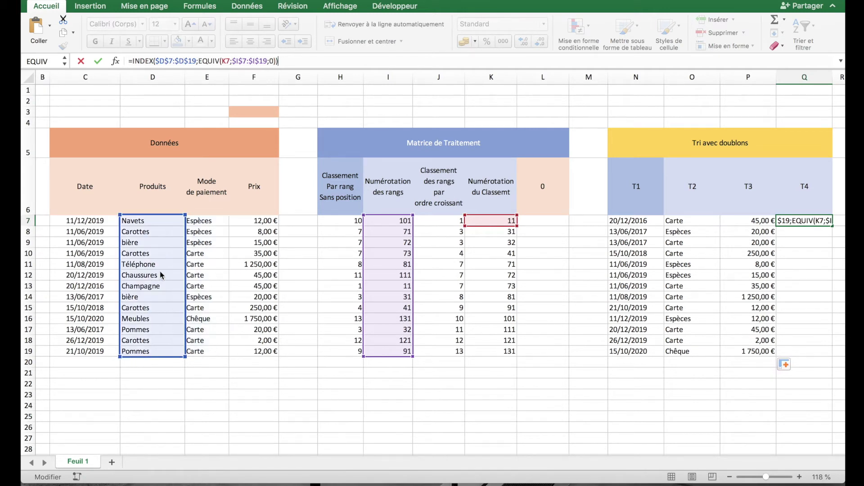
key(Return)
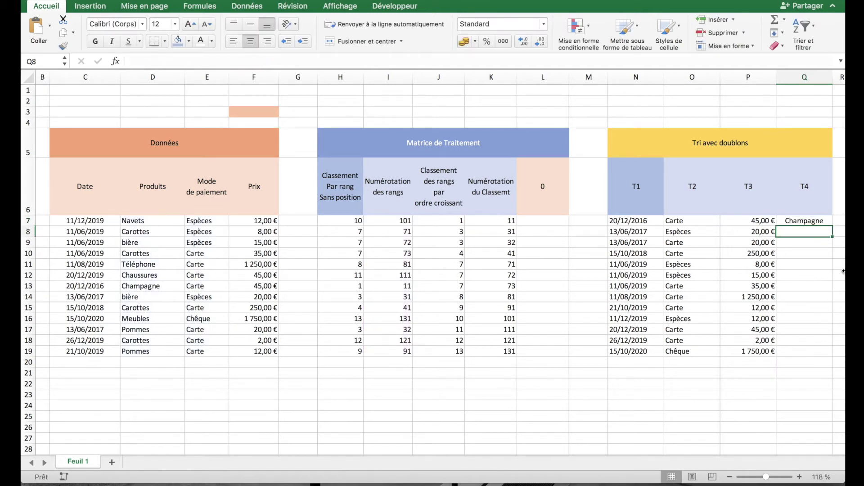
- Fill the T4 formula from Q7 down to Q19
click(806, 221)
double_click(834, 225)
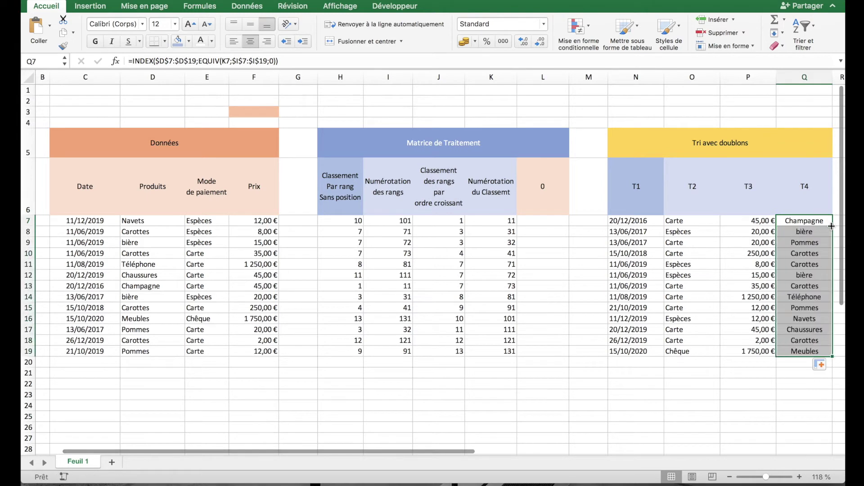
click(705, 382)
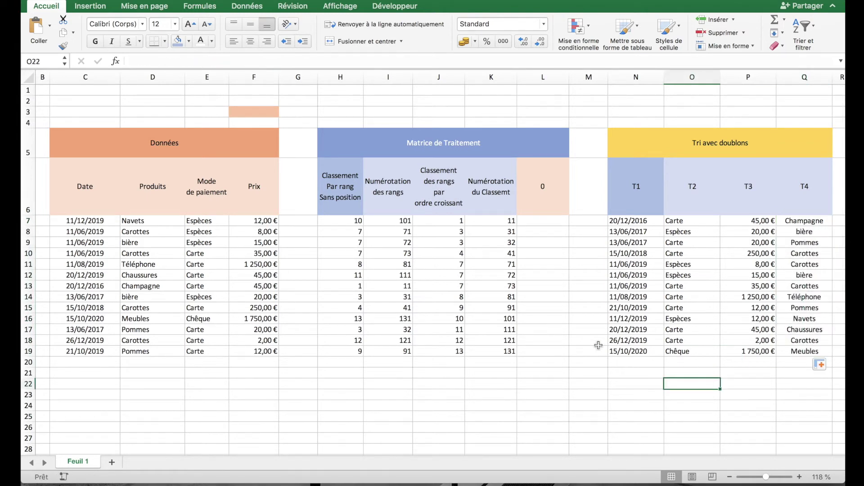
- Compare the last sorted record in N19:Q19 field by field with its source record in row 16 of the Données table
click(619, 351)
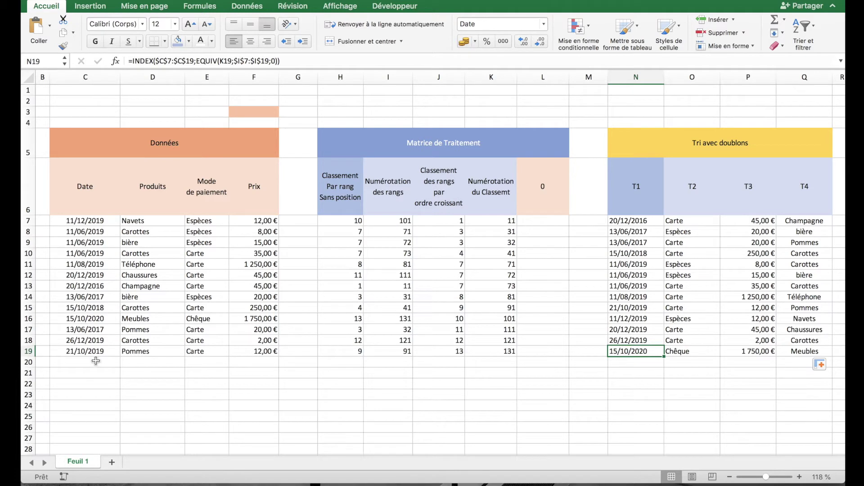
super+click(85, 318)
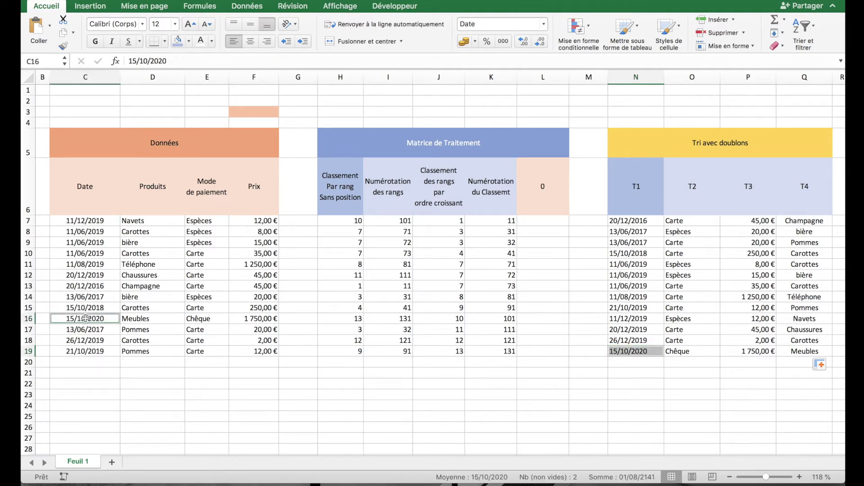
super+click(689, 351)
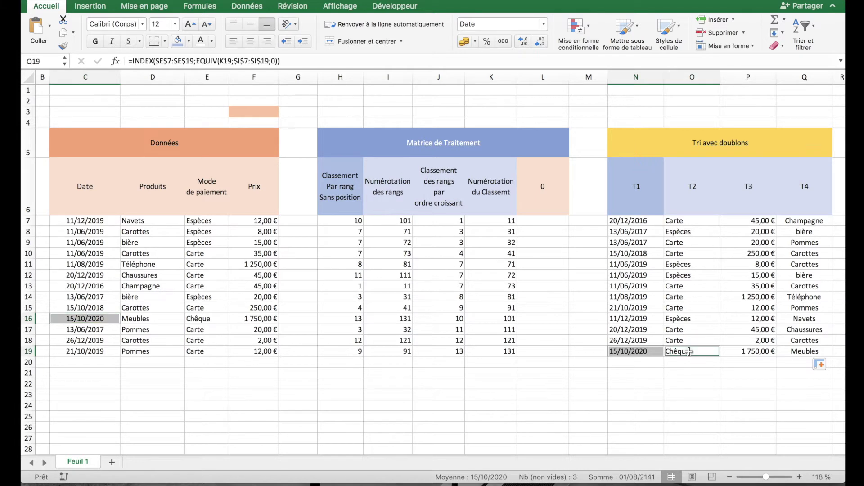
super+click(200, 321)
super+click(753, 351)
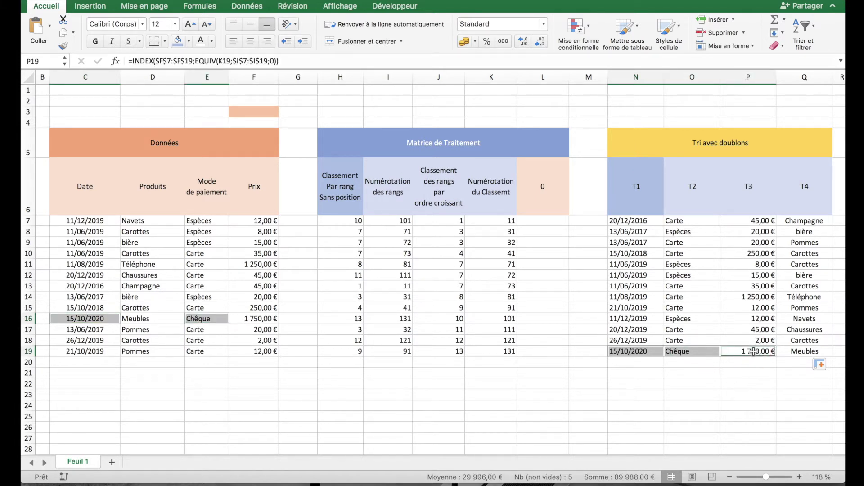
super+click(258, 319)
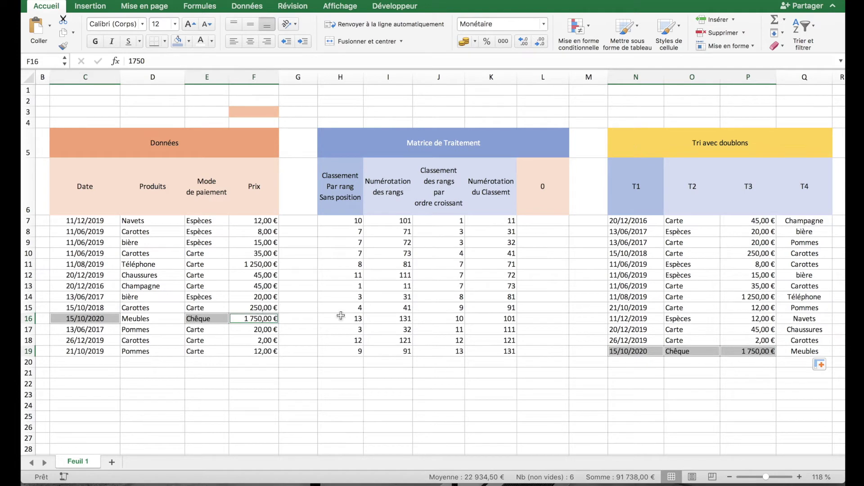
super+click(798, 350)
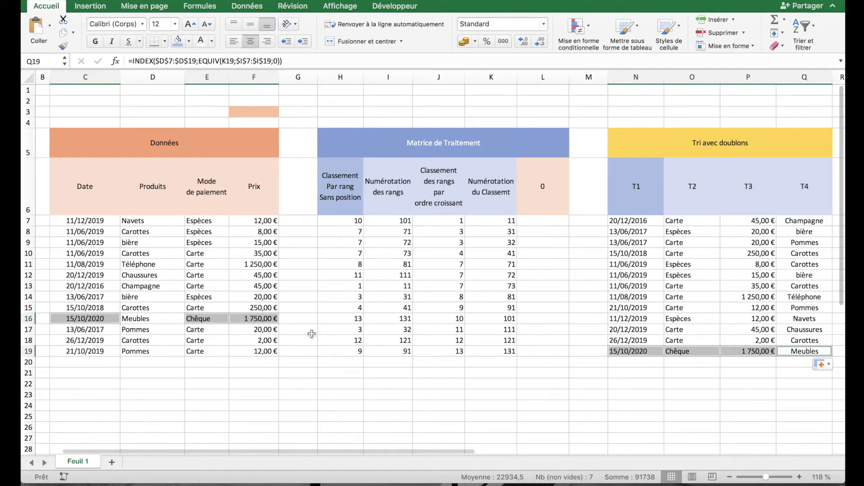
super+click(164, 317)
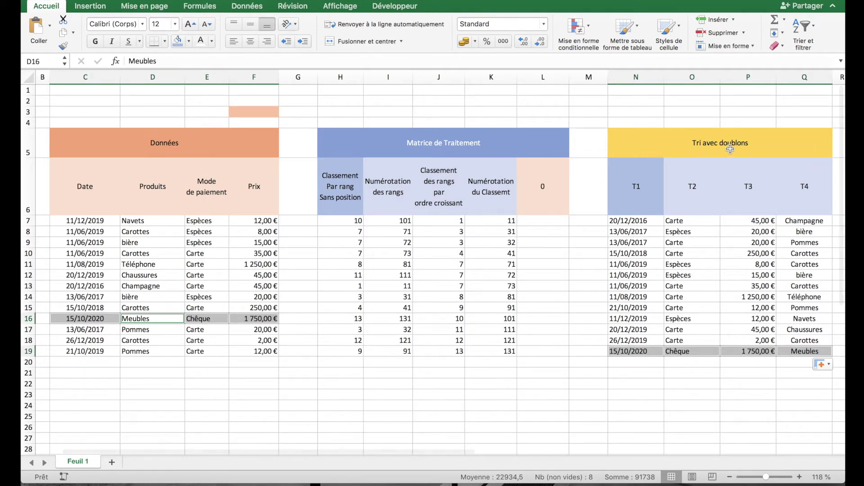
- Shift the NB.SI rank formula in H7 to the Produits range $D$7:$D$19 with criterion D7, and fill it down to H19
click(637, 221)
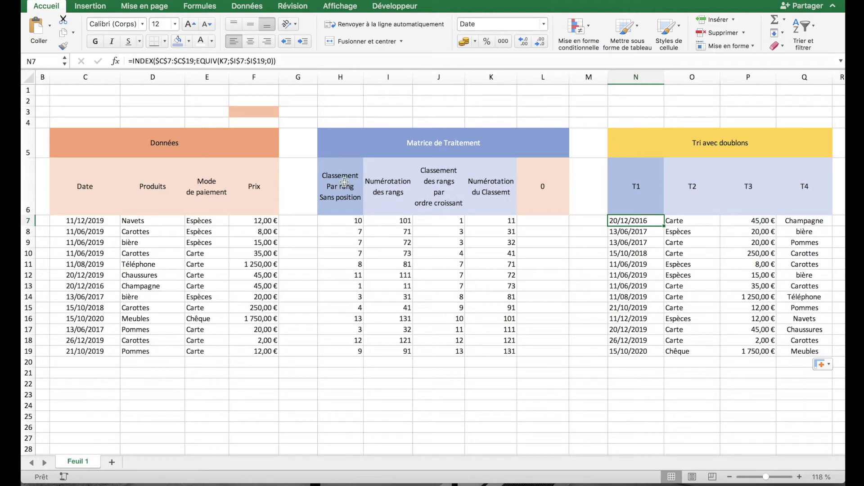
click(339, 220)
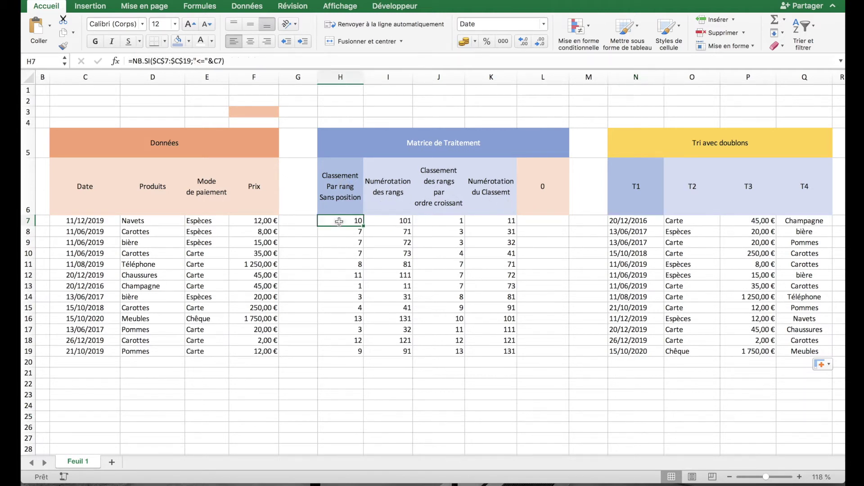
click(336, 61)
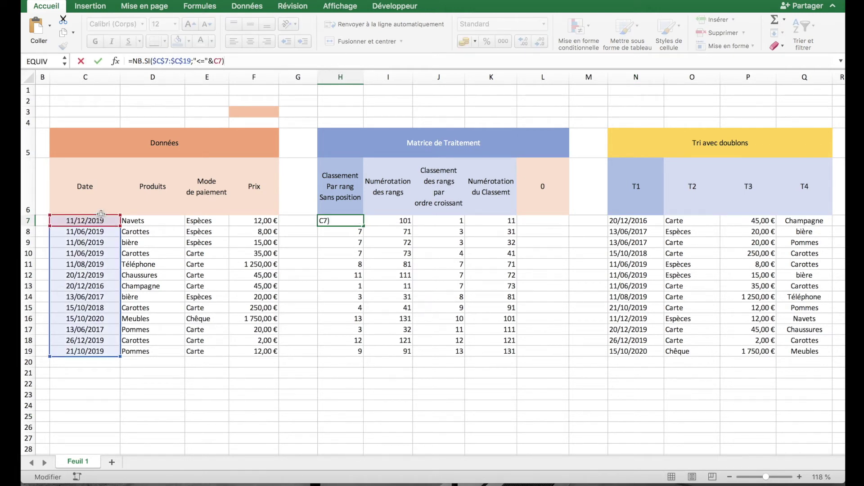
drag(101, 214, 144, 225)
drag(81, 215, 130, 227)
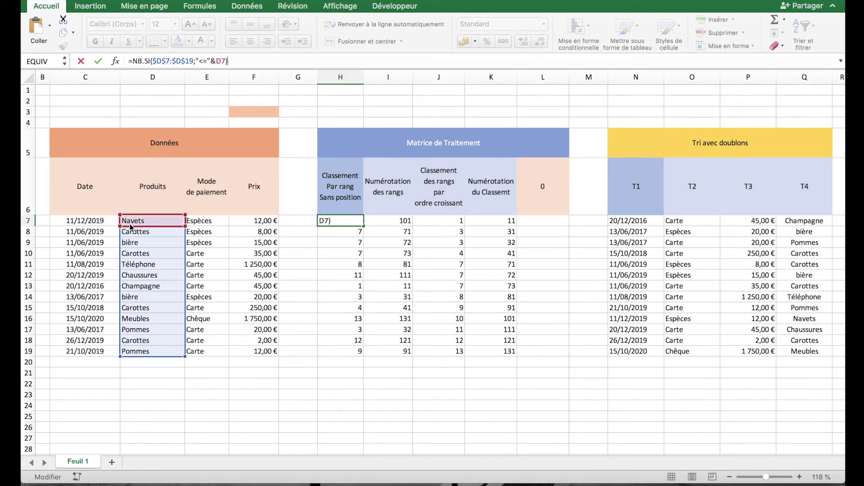
key(Return)
key(Up)
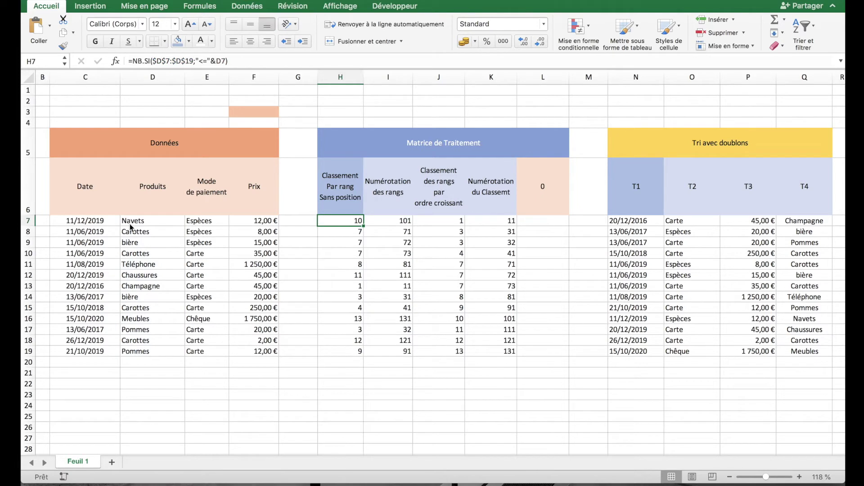
double_click(363, 225)
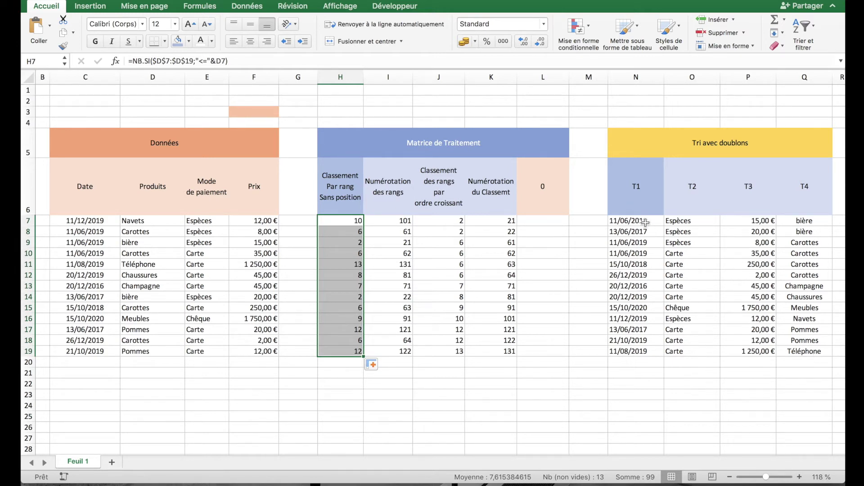
- Shift the INDEX matrix of the T1 formula in N7 to the Produits range $D$7:$D$19 and fill it down to N19
click(640, 220)
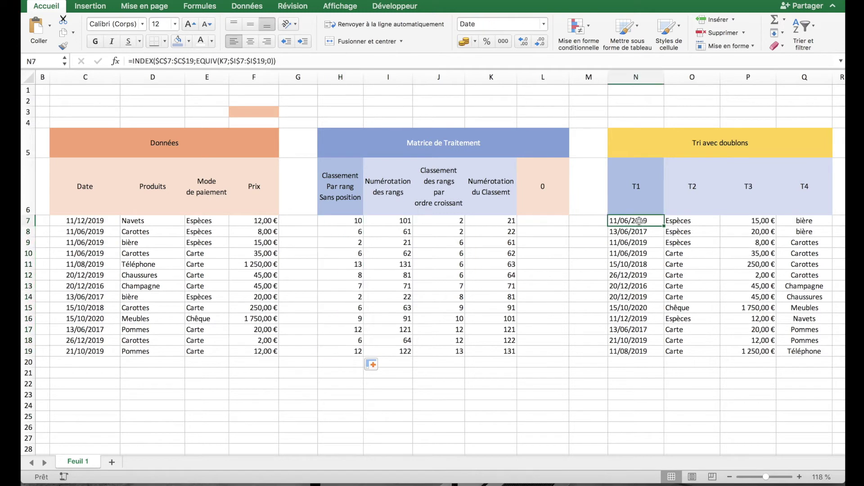
click(517, 60)
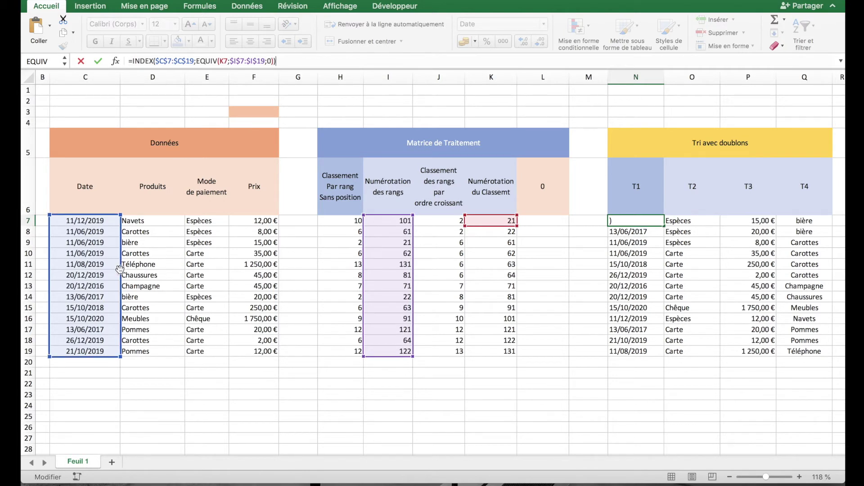
drag(119, 269, 142, 265)
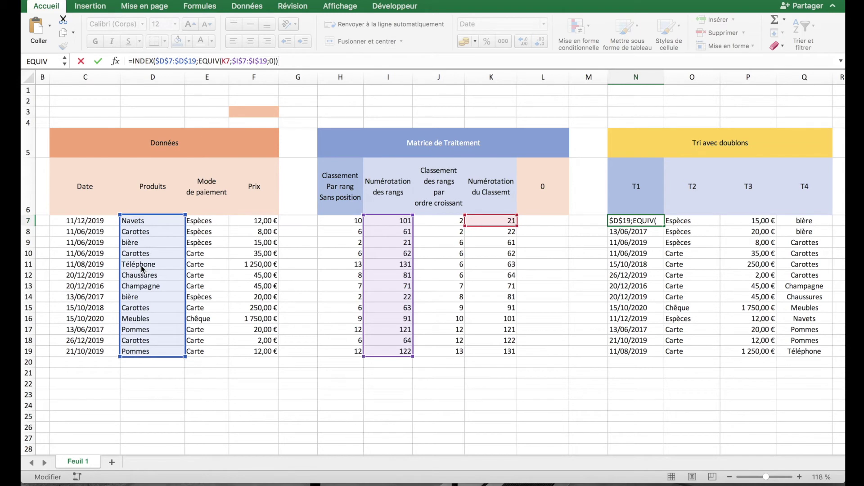
key(Return)
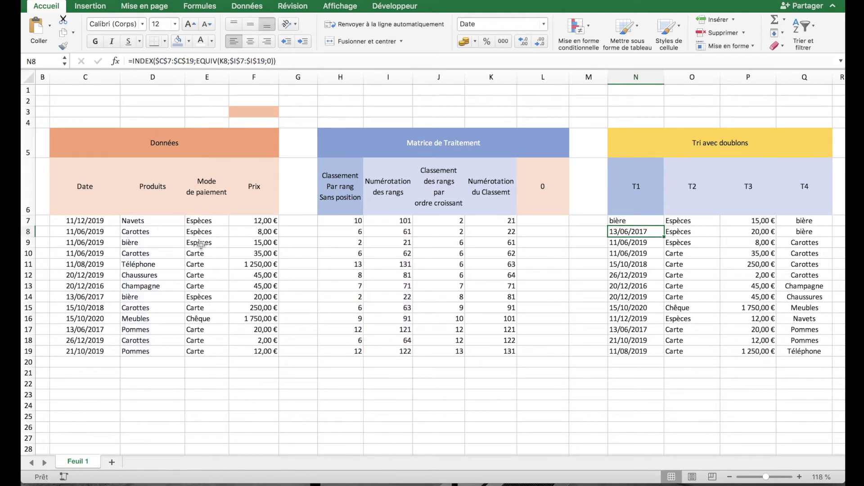
click(632, 219)
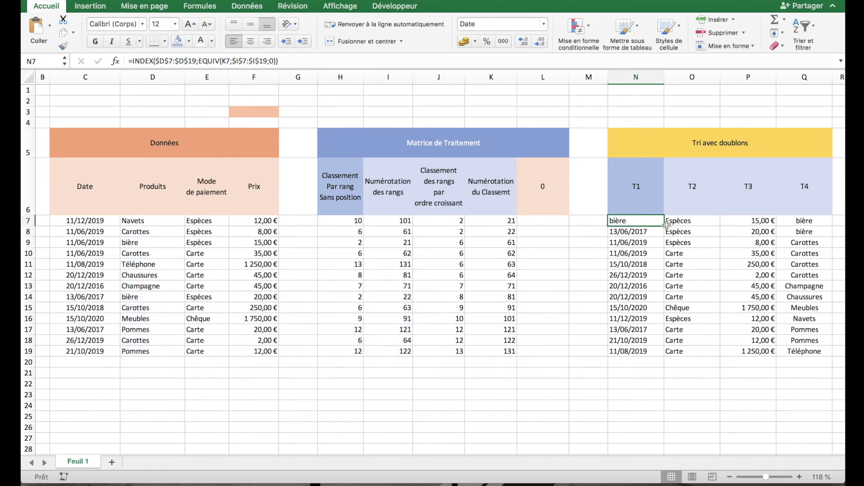
double_click(665, 225)
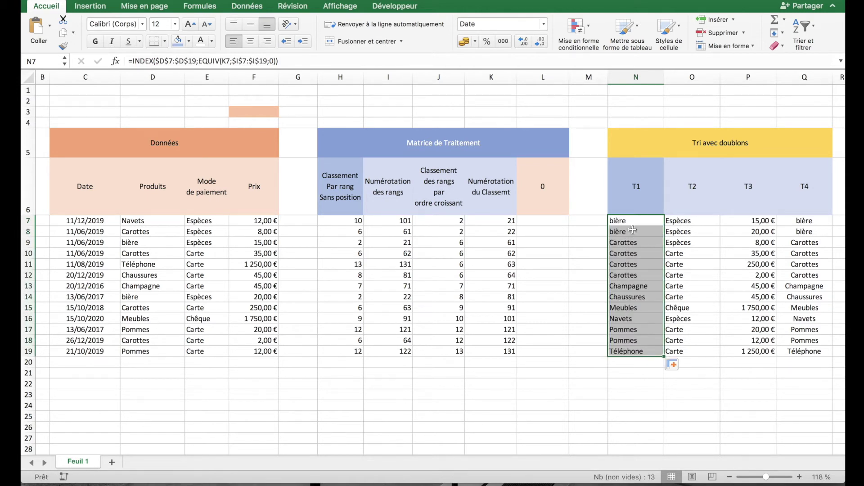
- Shift the INDEX matrix of the T4 formula in Q7 to the Date range $C$7:$C$19 and fill it down to Q19
click(796, 221)
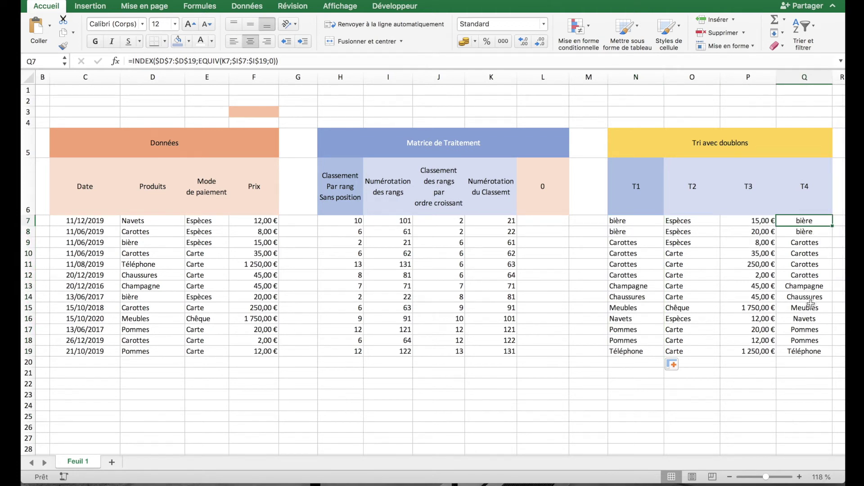
click(358, 61)
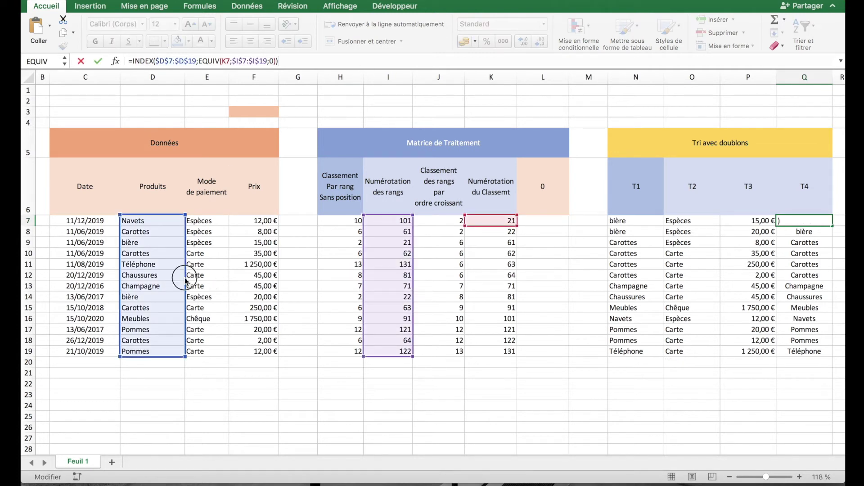
drag(185, 280, 112, 278)
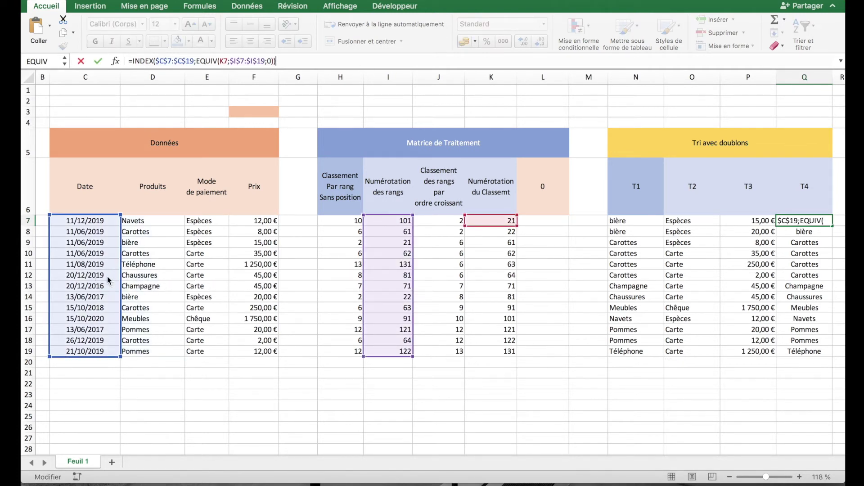
key(Return)
key(Up)
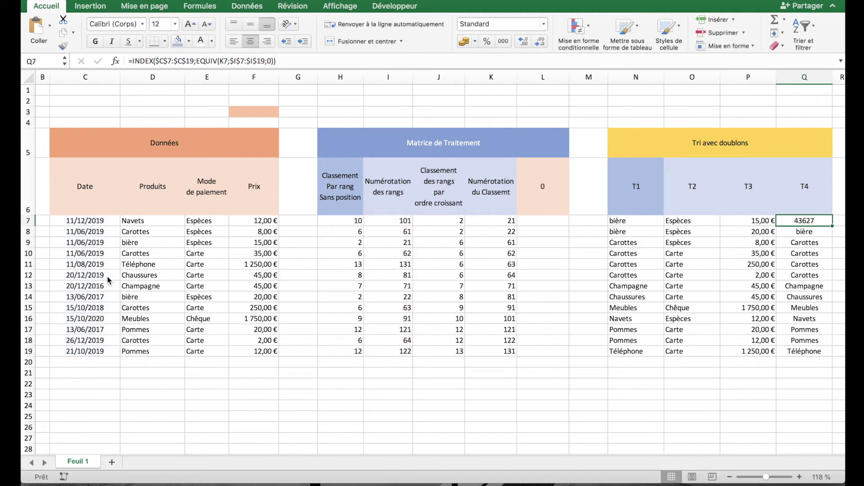
double_click(832, 224)
click(812, 384)
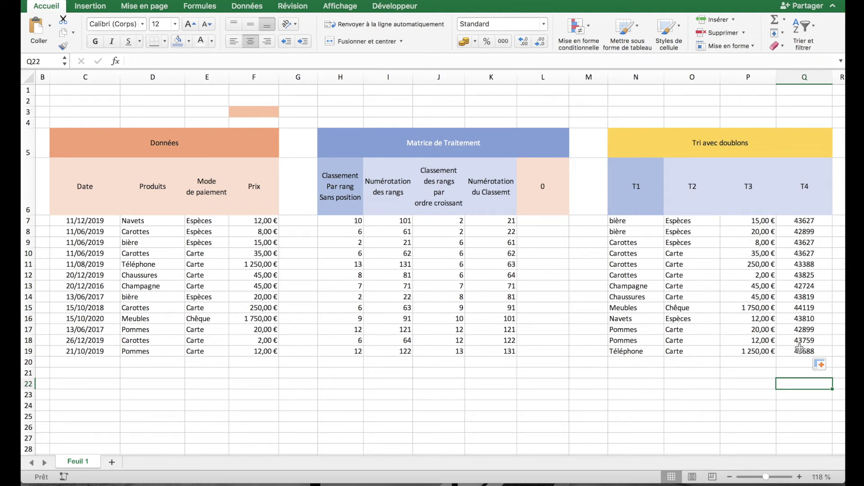
- Format the T4 cells Q7:Q19 with the Date category, type *14/03/2012
click(803, 220)
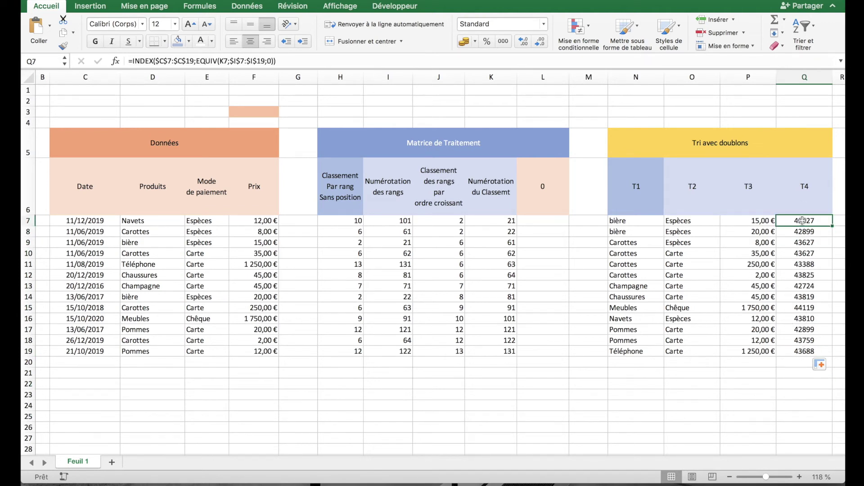
shift+click(801, 351)
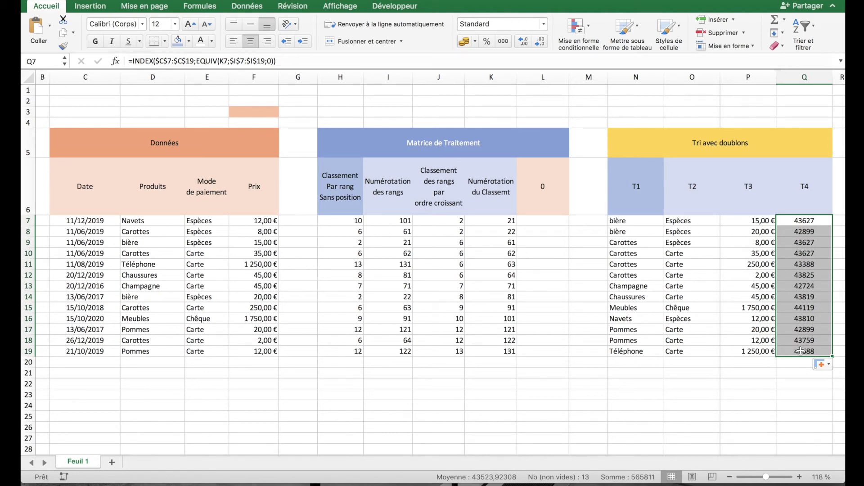
right_click(803, 312)
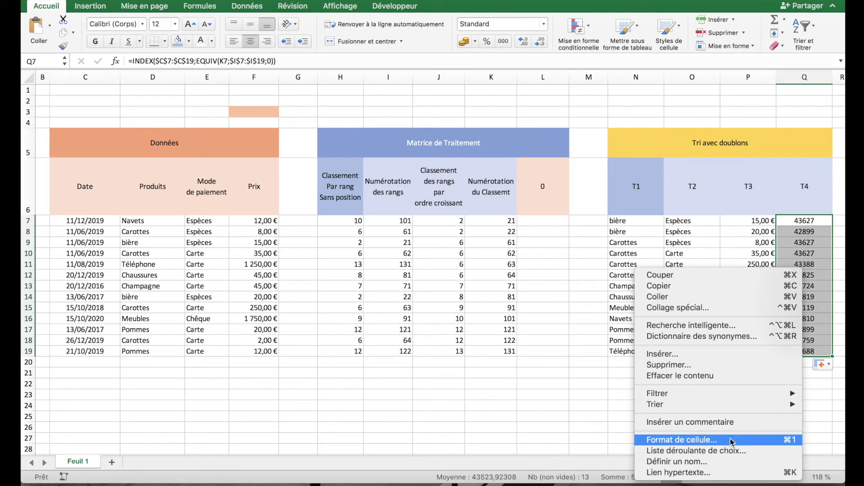
click(773, 442)
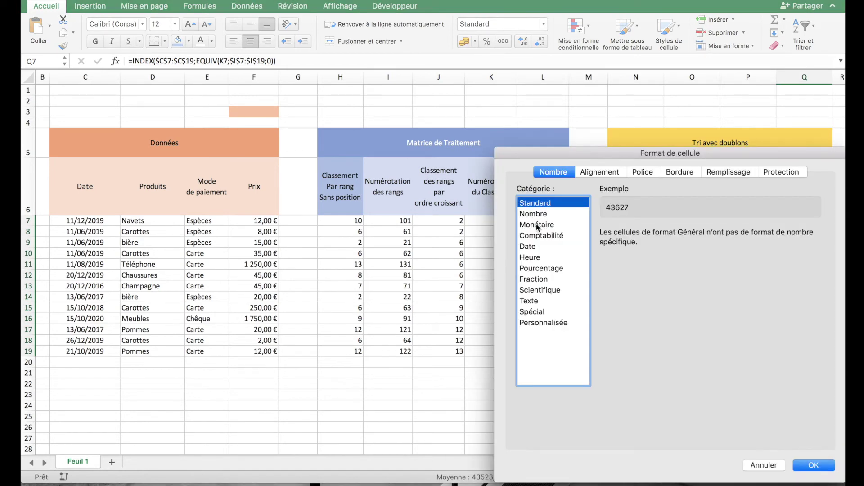
click(530, 247)
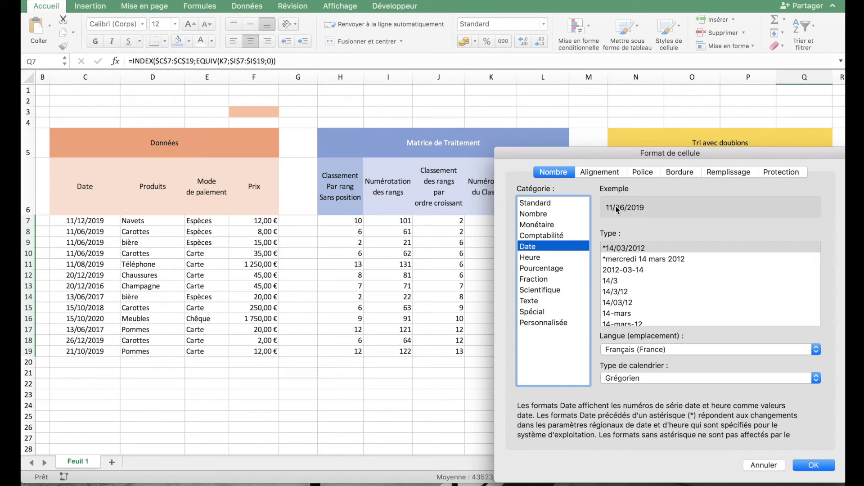
click(809, 468)
click(693, 394)
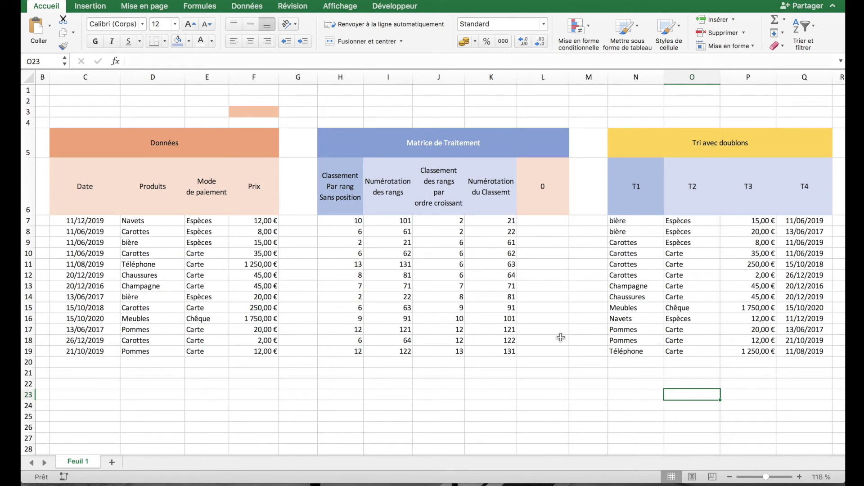
- Rewrite the H7 formula to begin with SI($F$3=""; and use the existing NB.SI($D$7:$D$19;"<="&D7) as its value if true
click(355, 221)
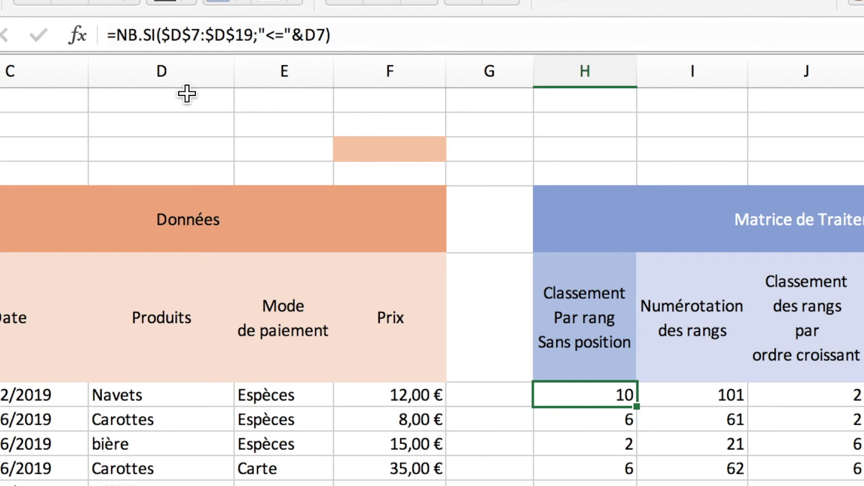
drag(117, 35, 371, 35)
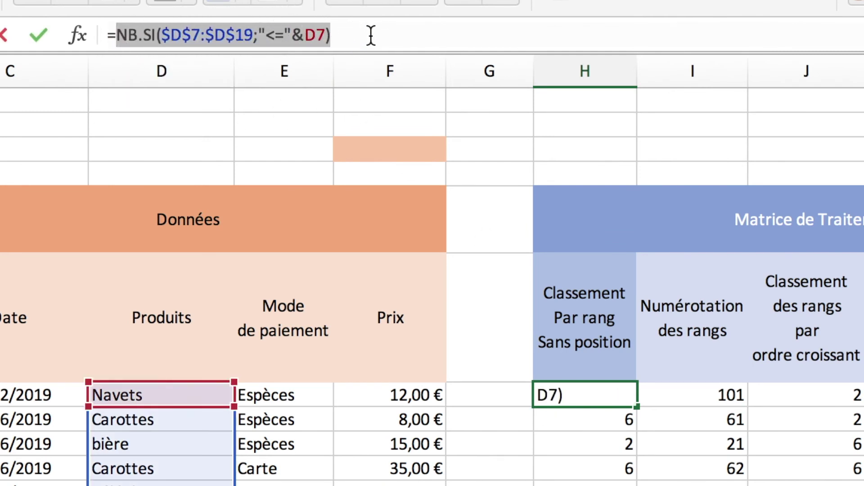
key(BackSpace)
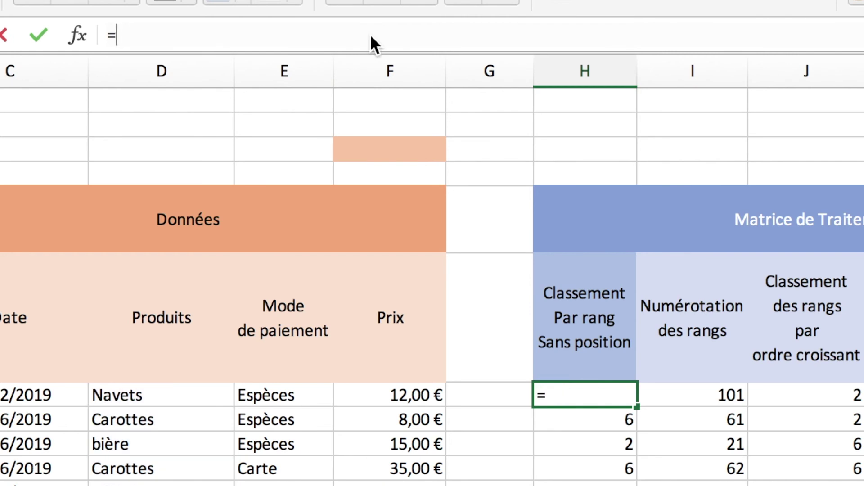
text(SI)
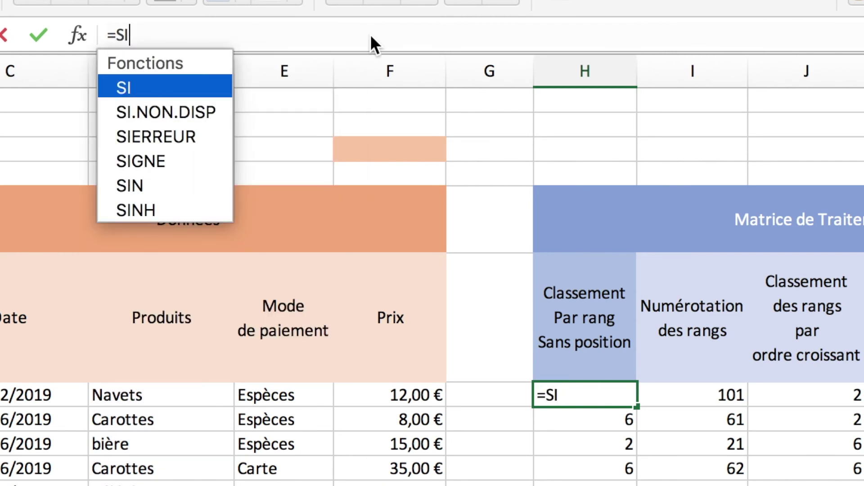
text(()
click(376, 147)
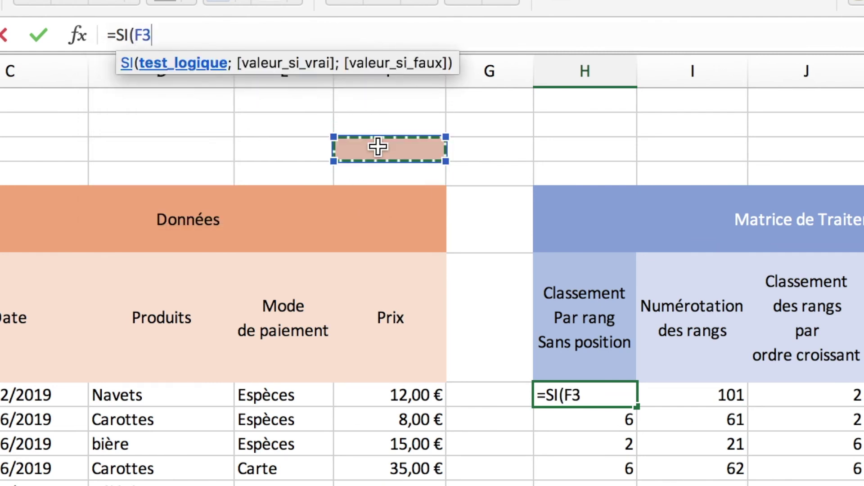
key(F4)
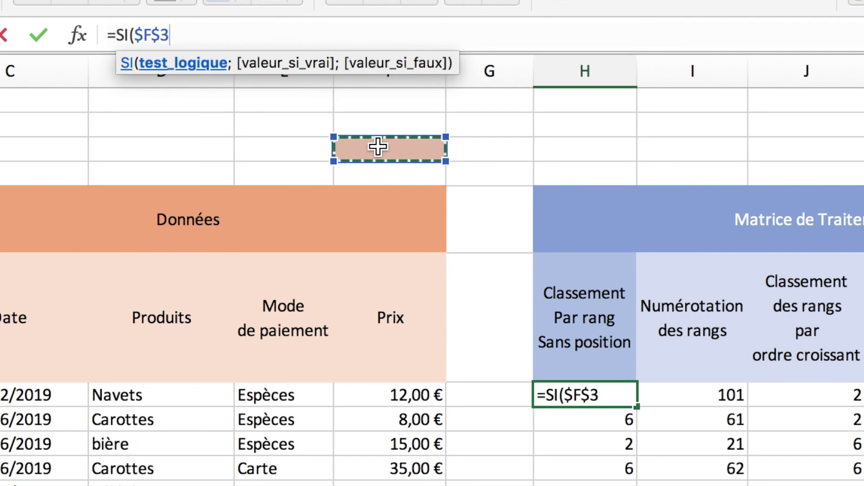
text(=)
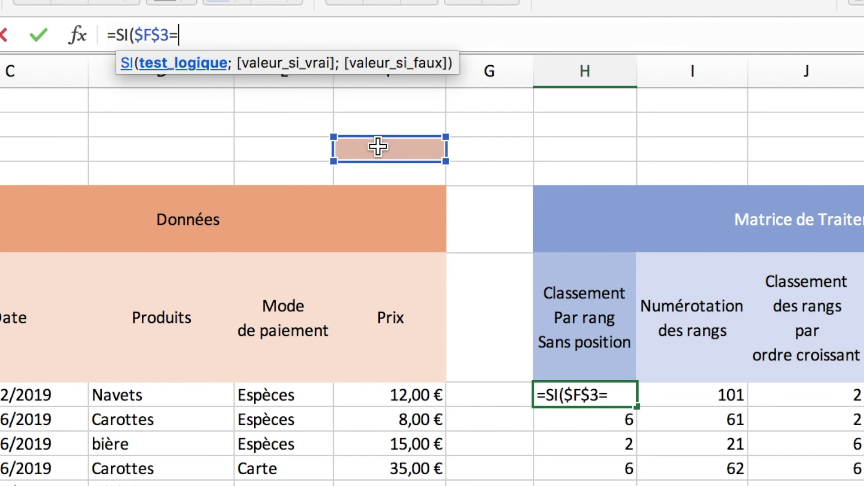
text("";)
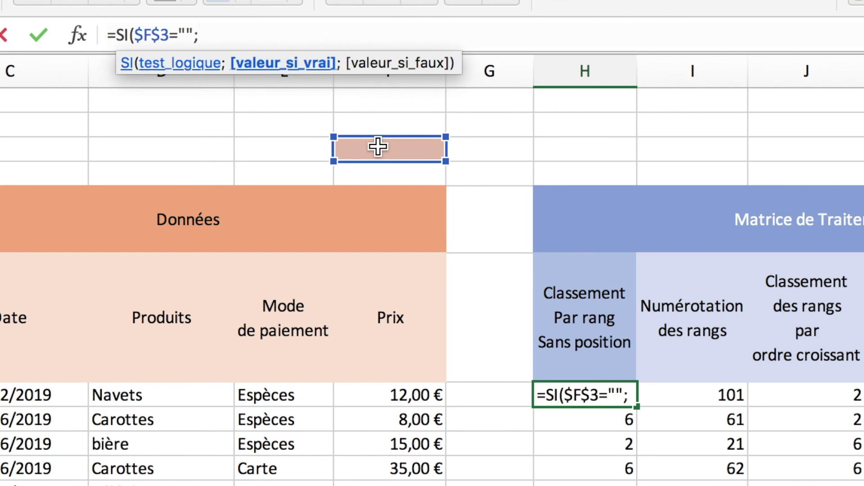
key(super+v)
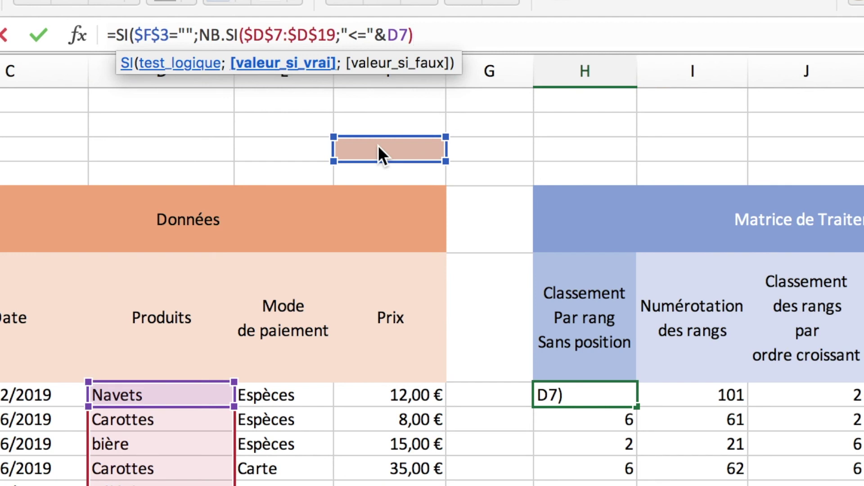
- Add NB.SI($D$7:$D$19;">="&D7) as the value if false in H7's SI formula, and fill it down to H19
text(;)
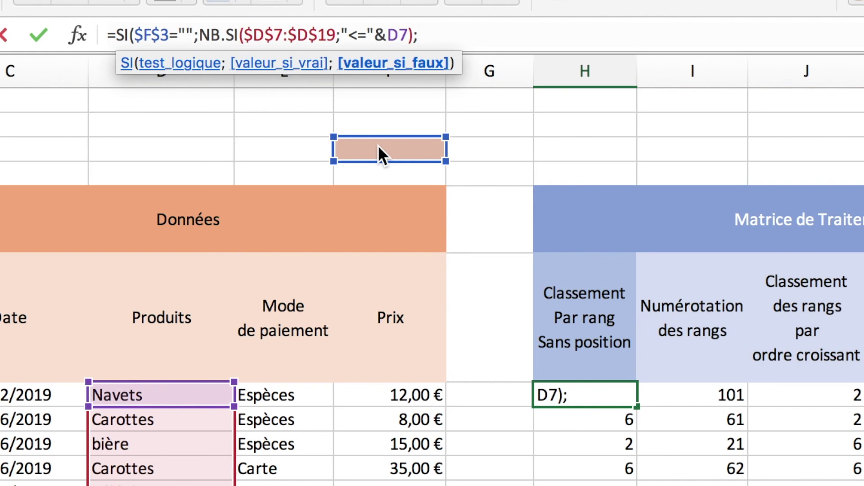
key(super+v)
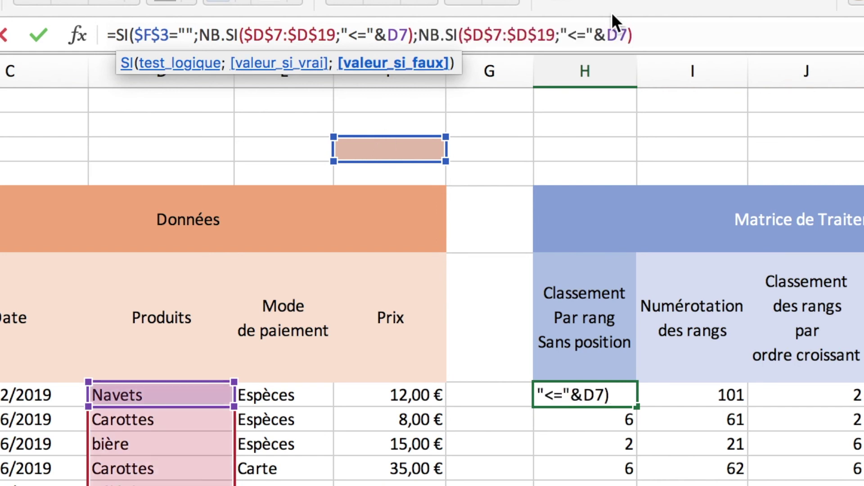
click(578, 35)
key(BackSpace)
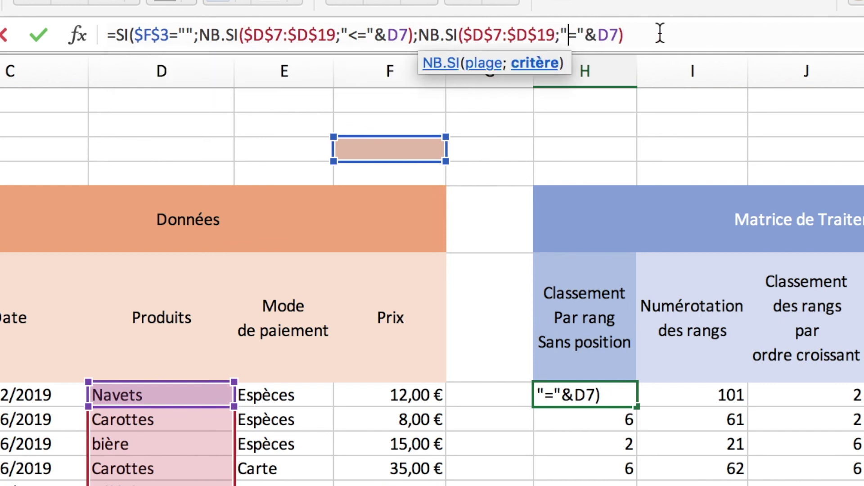
text(>)
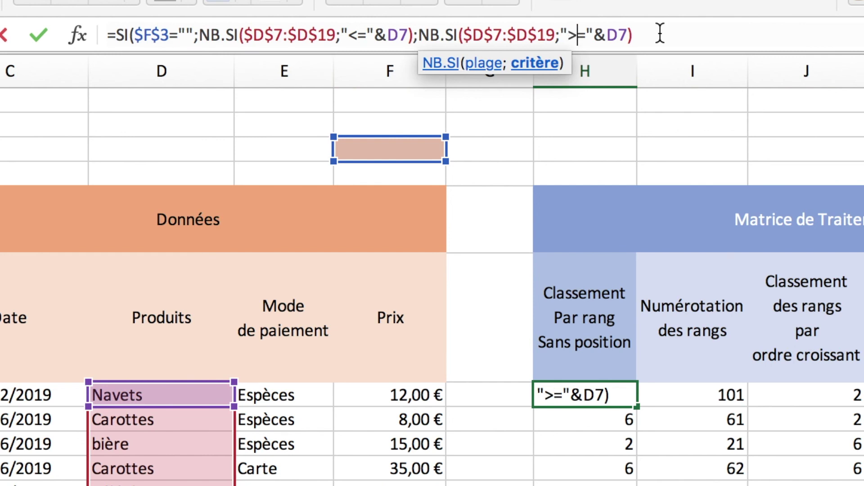
click(660, 34)
text())
key(Return)
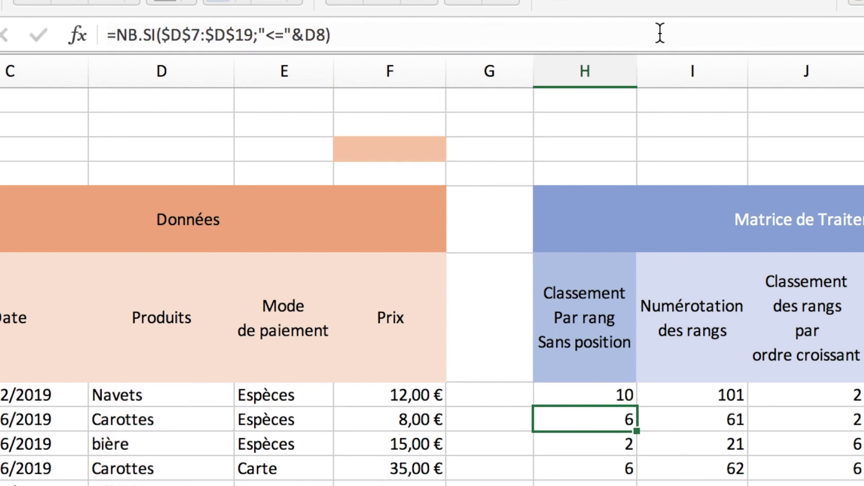
key(Up)
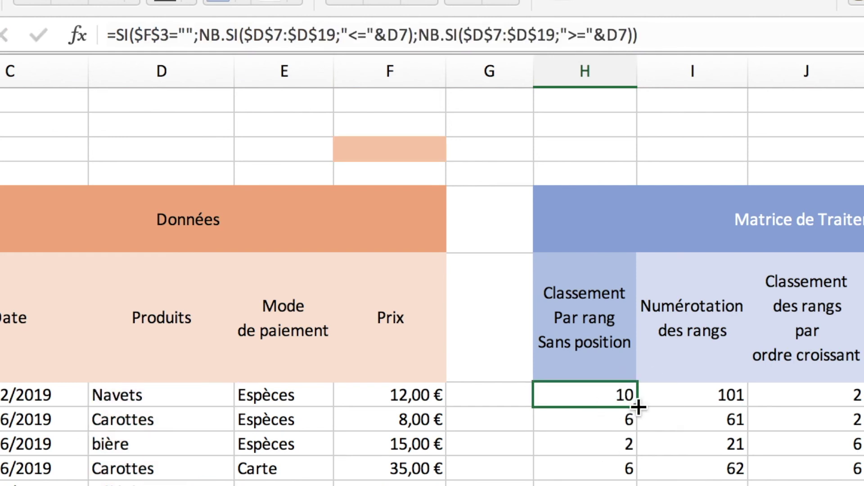
mouse_move(639, 407)
mouse_down()
mouse_move(604, 418)
mouse_move(574, 391)
mouse_up()
- Enter X in F3 to test the descending sort, and clear the cell to restore ascending order
click(380, 153)
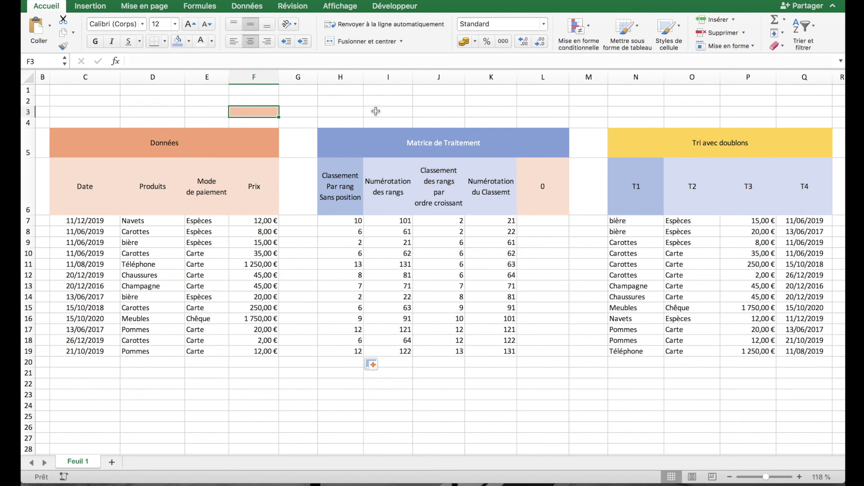
text(X)
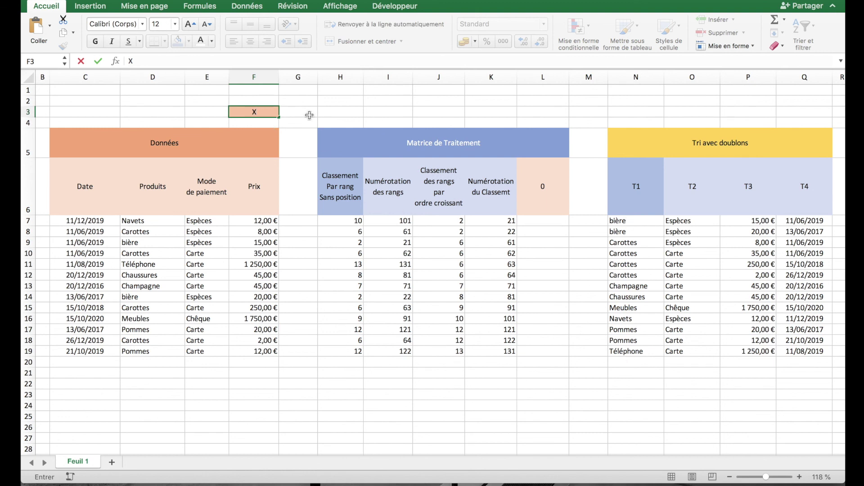
key(Return)
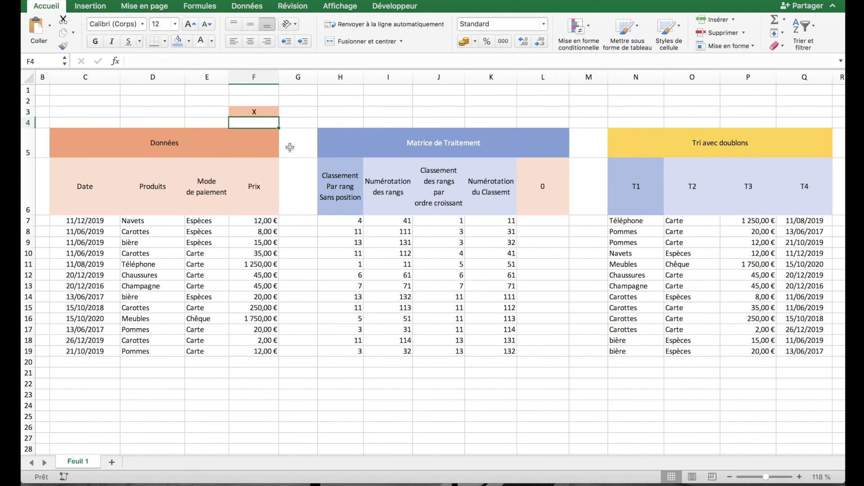
click(253, 110)
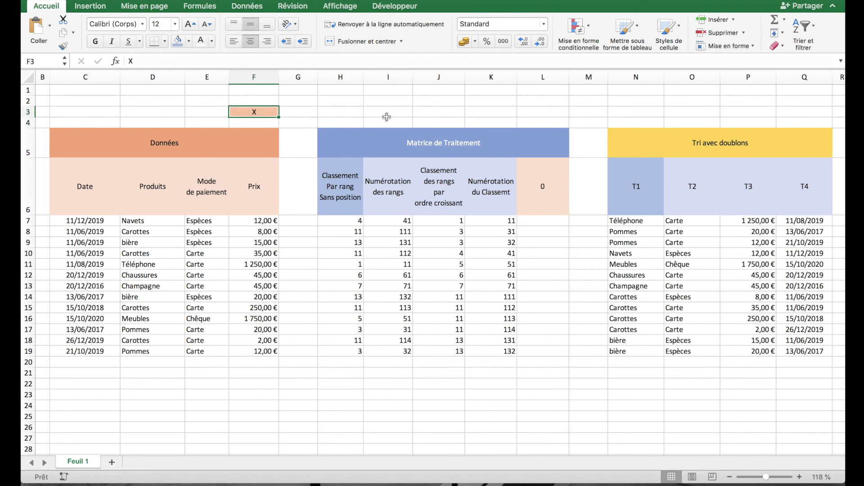
key(Delete)
key(Return)
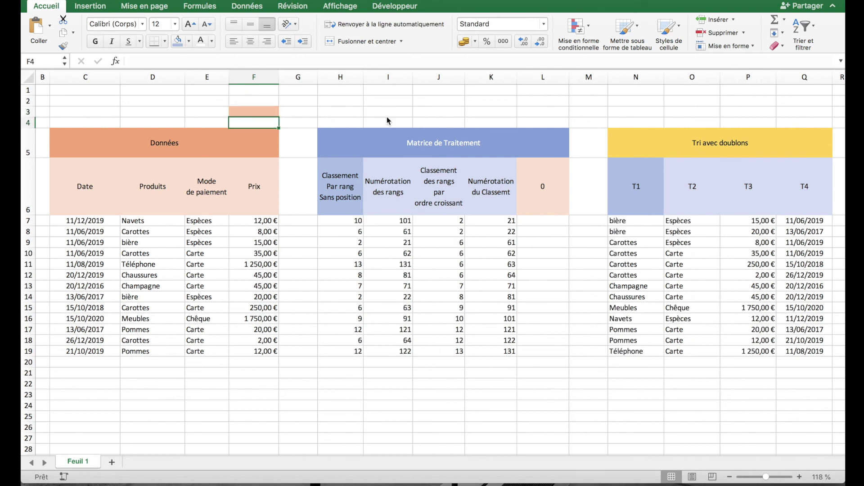
- Enter DSFFSDFSD in F3 to test the sort switch with arbitrary text, and empty the cell again
key(Up)
text(DSFFSDFSD)
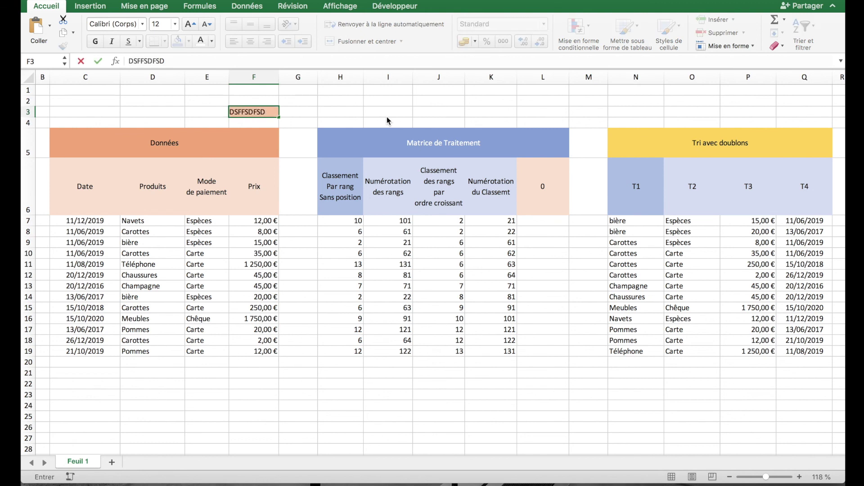
key(Return)
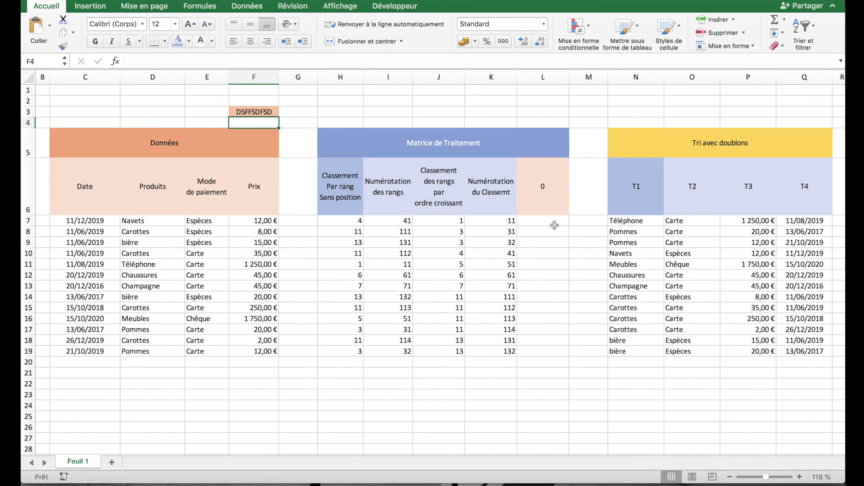
key(Up)
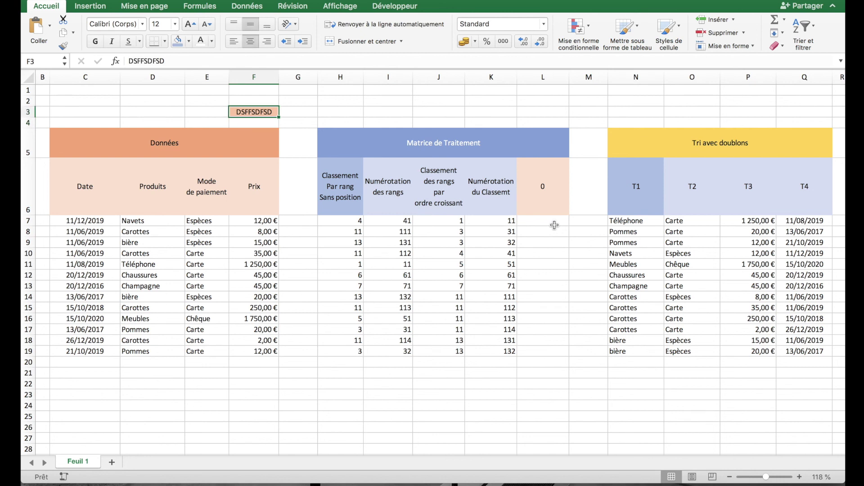
key(Delete)
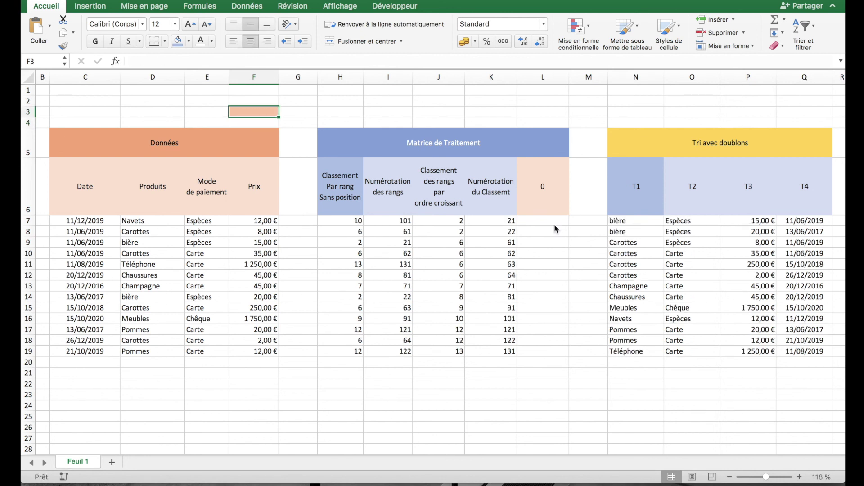